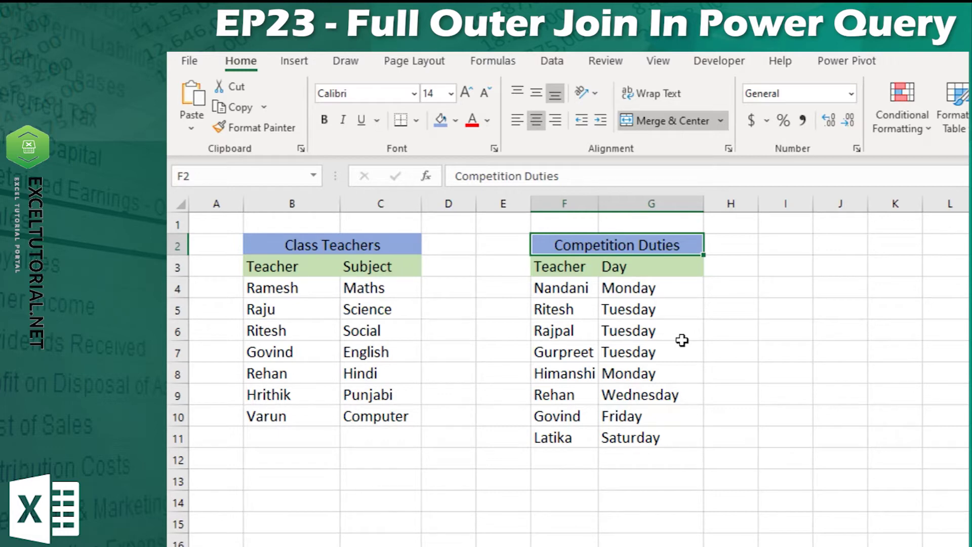
Compare the teacher entries in the Class Teachers and Competition Duties lists
mouse_move(572, 269)
mouse_down()
mouse_move(643, 375)
mouse_move(664, 450)
mouse_move(677, 436)
mouse_move(559, 263)
mouse_up()
click(665, 450)
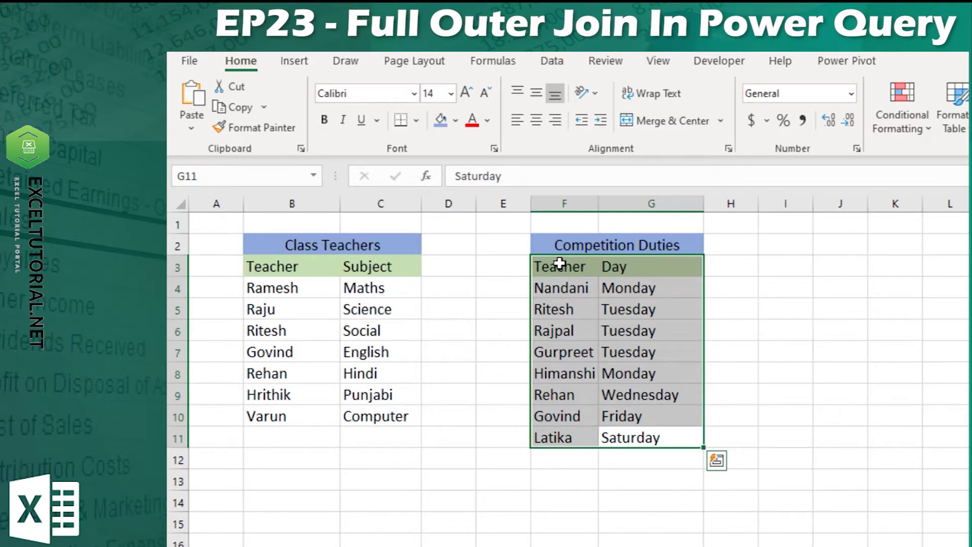
click(582, 395)
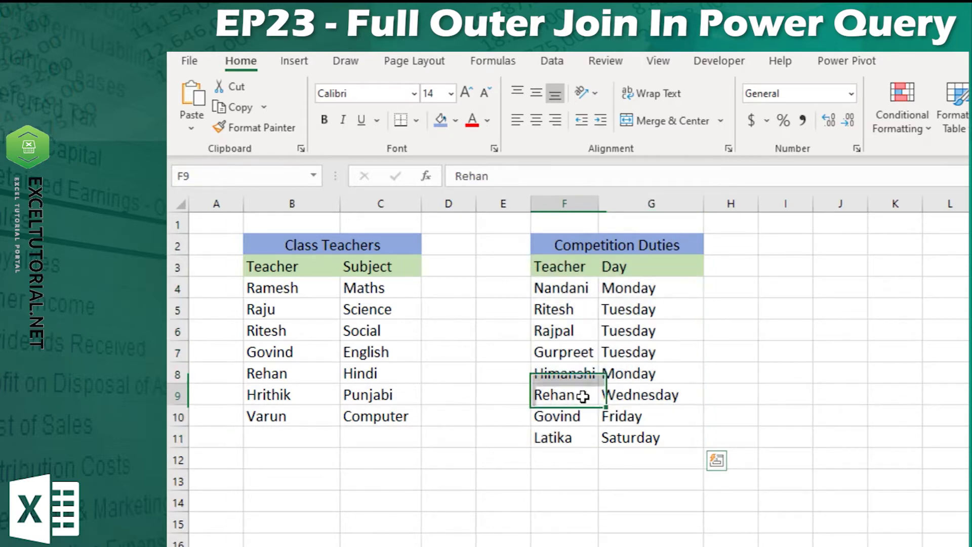
click(300, 372)
click(585, 403)
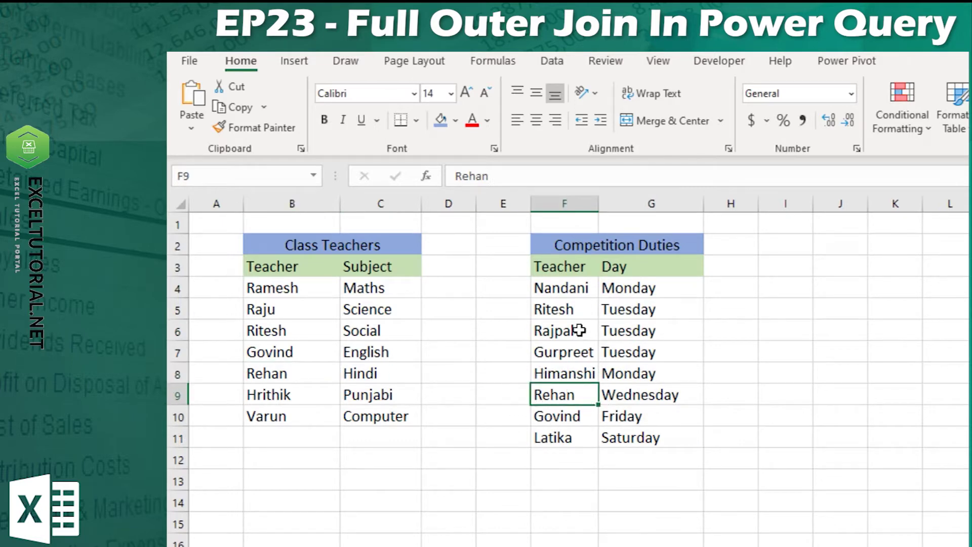
click(274, 331)
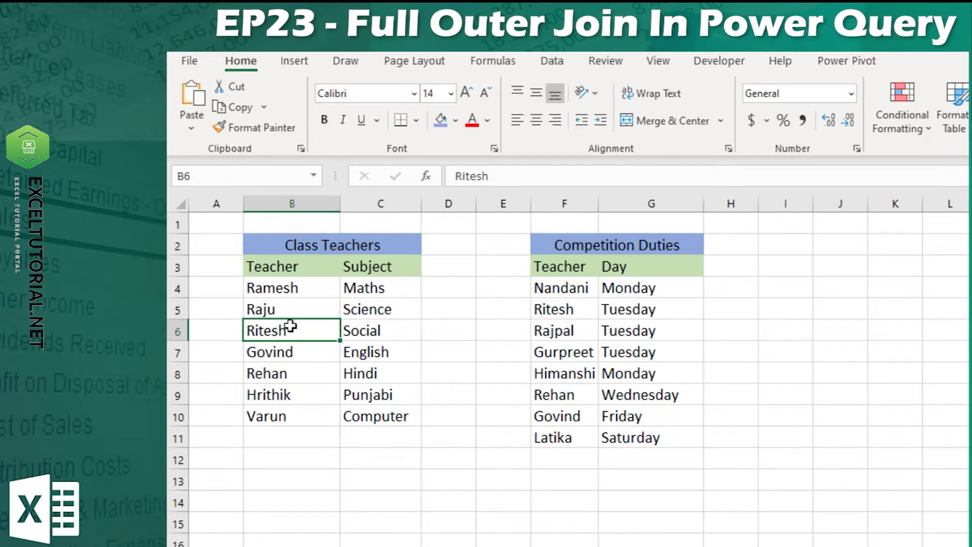
Bring the Class Teachers range B3:C10 into Power Query as a table with headers
drag(271, 268, 389, 408)
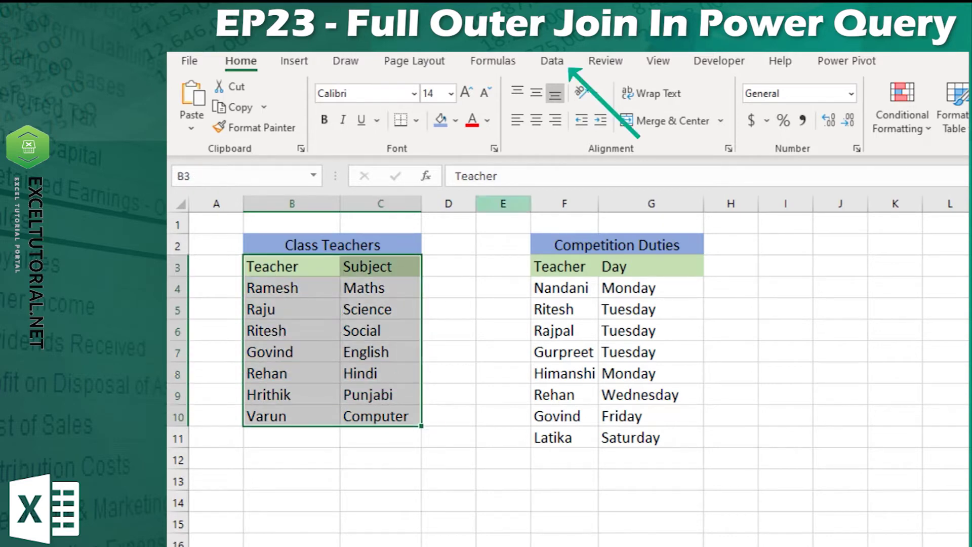
click(552, 61)
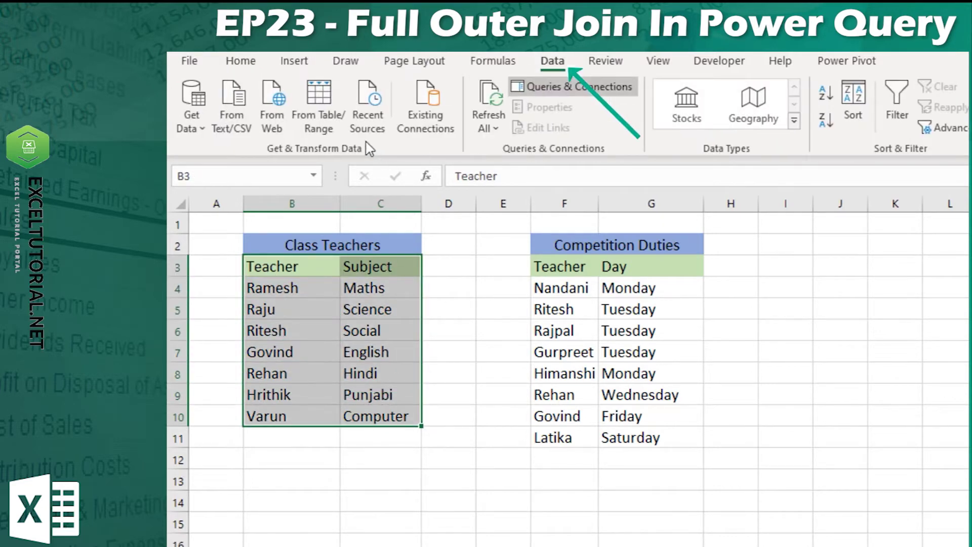
click(334, 132)
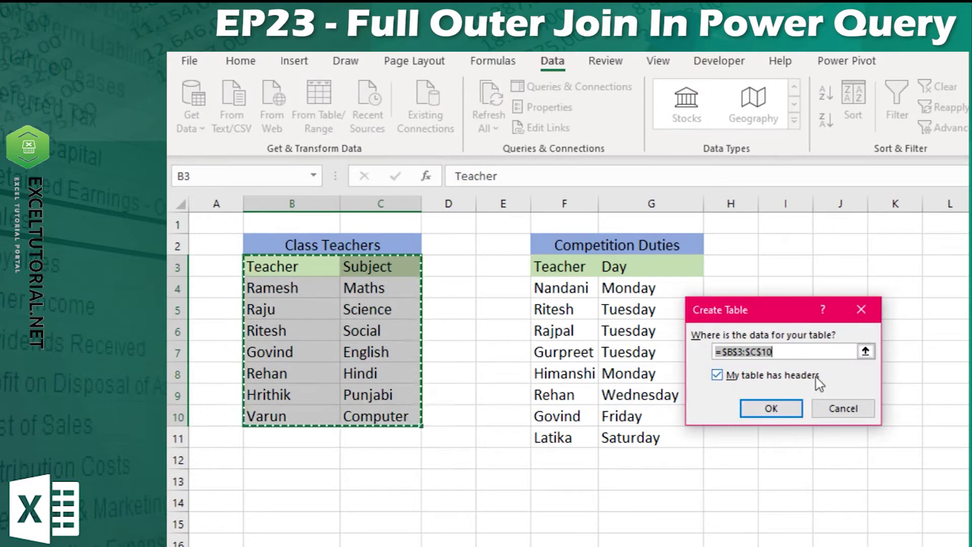
click(773, 411)
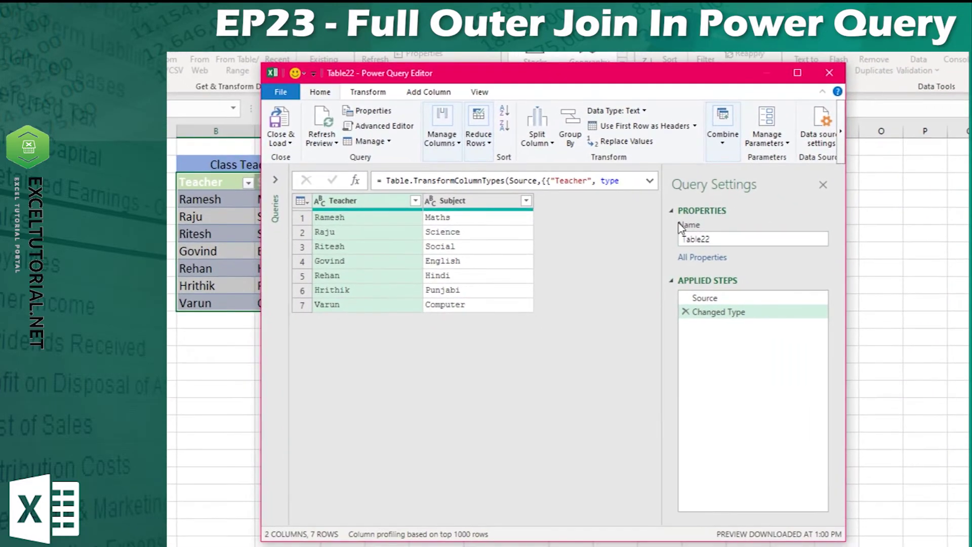
Name the query Class Teachers and load it to the workbook as a connection only
double_click(726, 239)
text(Class Teachers)
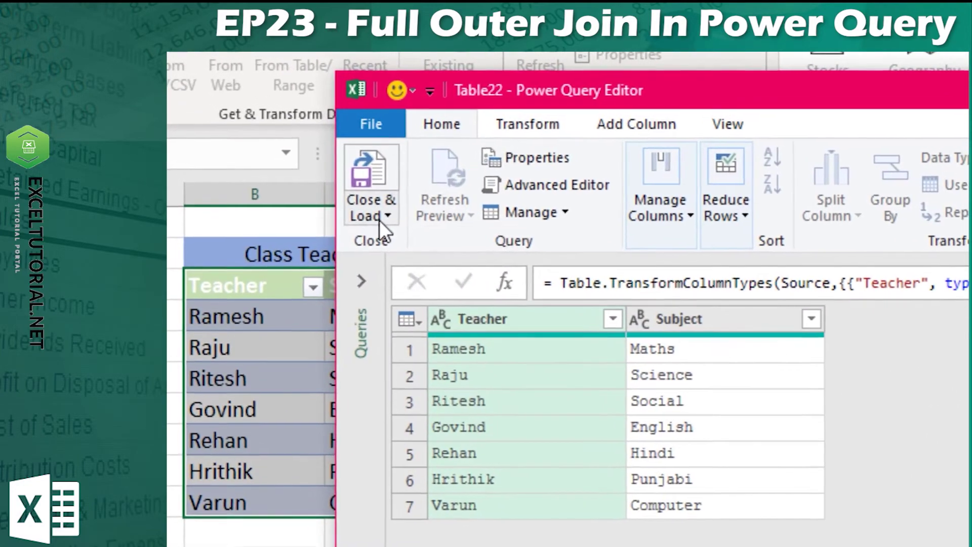
click(280, 142)
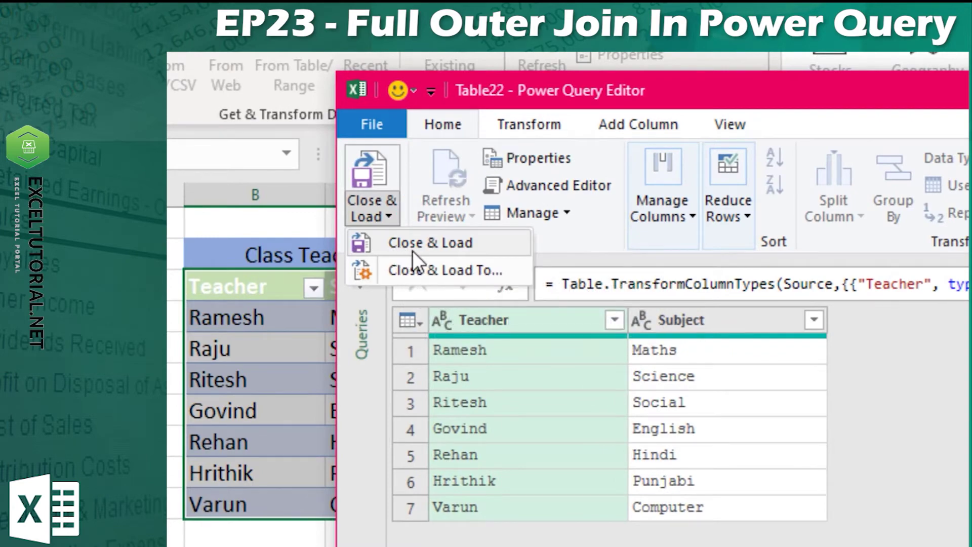
click(464, 275)
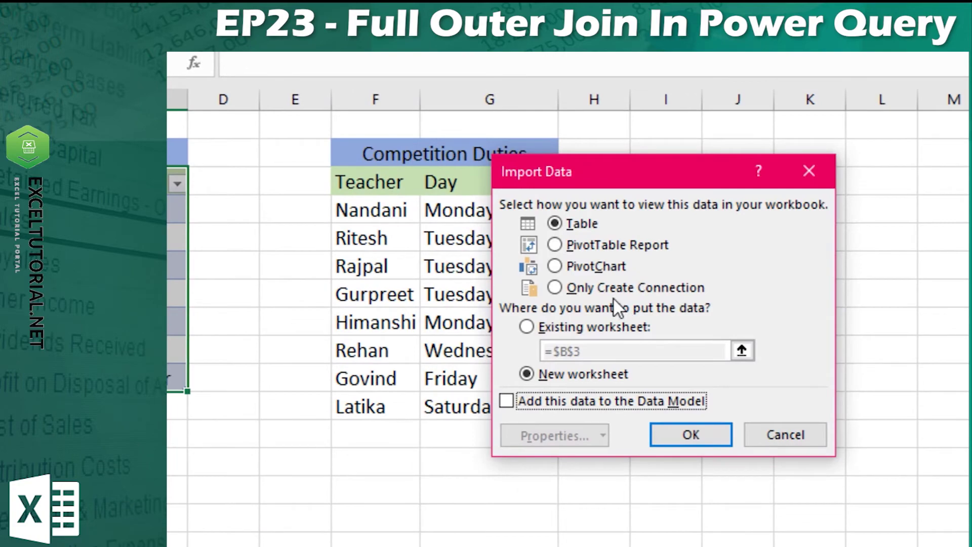
click(612, 292)
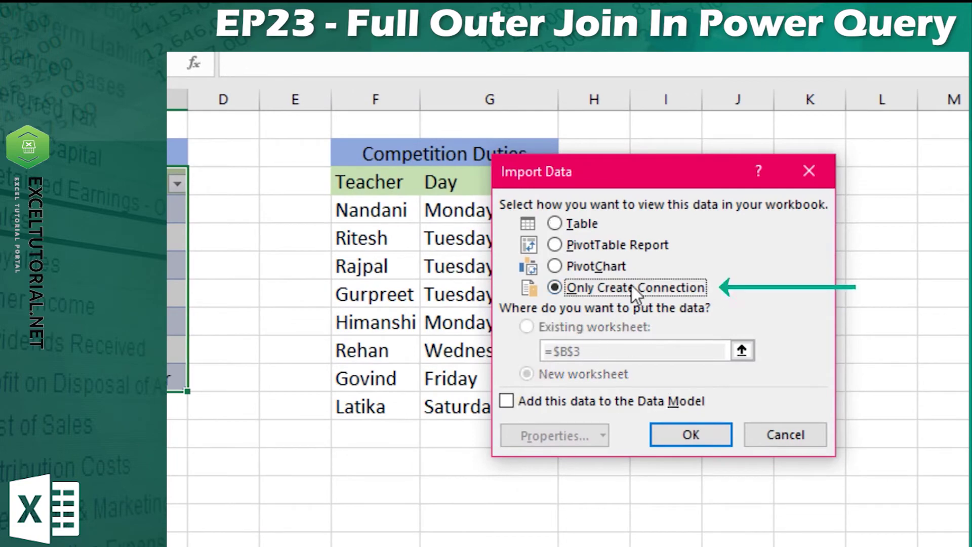
click(688, 437)
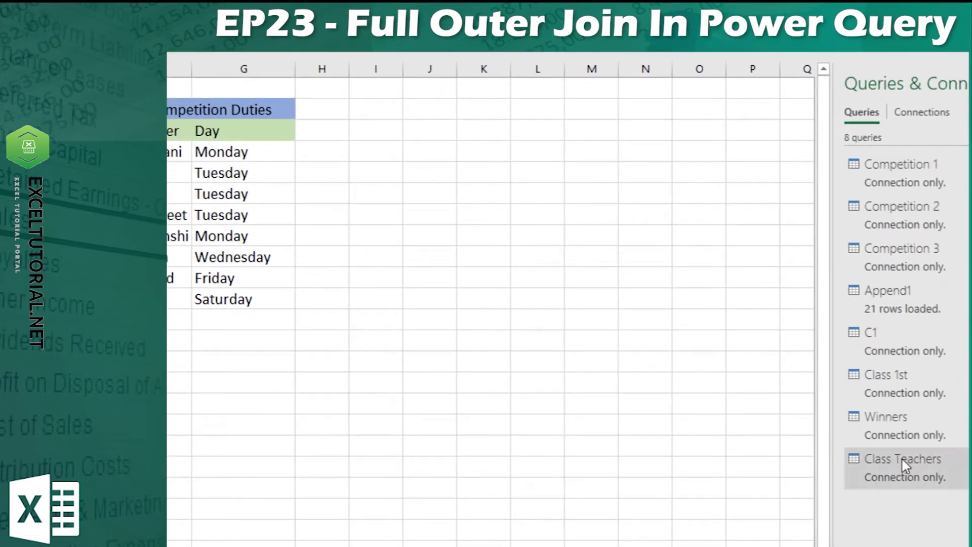
mouse_move(922, 472)
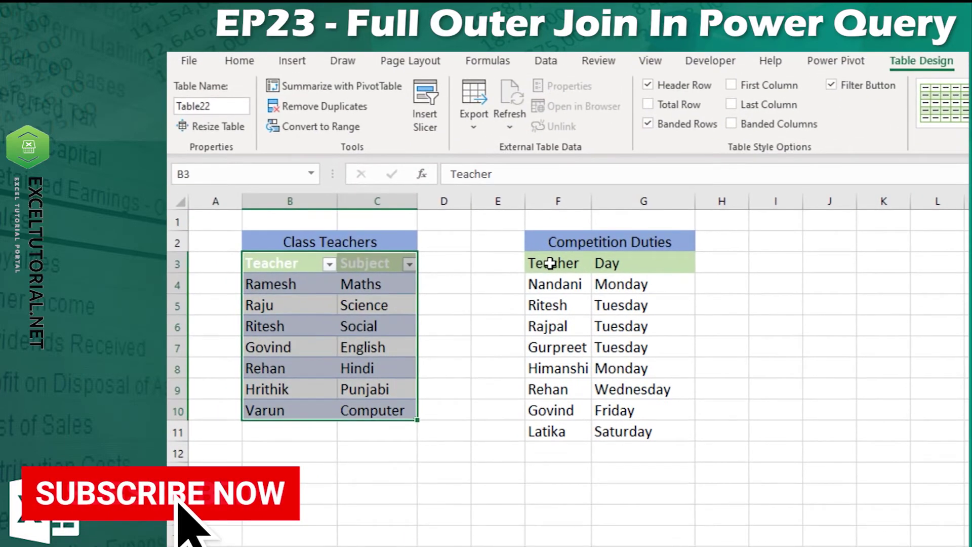
Bring the Competition Duties range F3:G11 into Power Query as a table with headers
drag(551, 263, 678, 438)
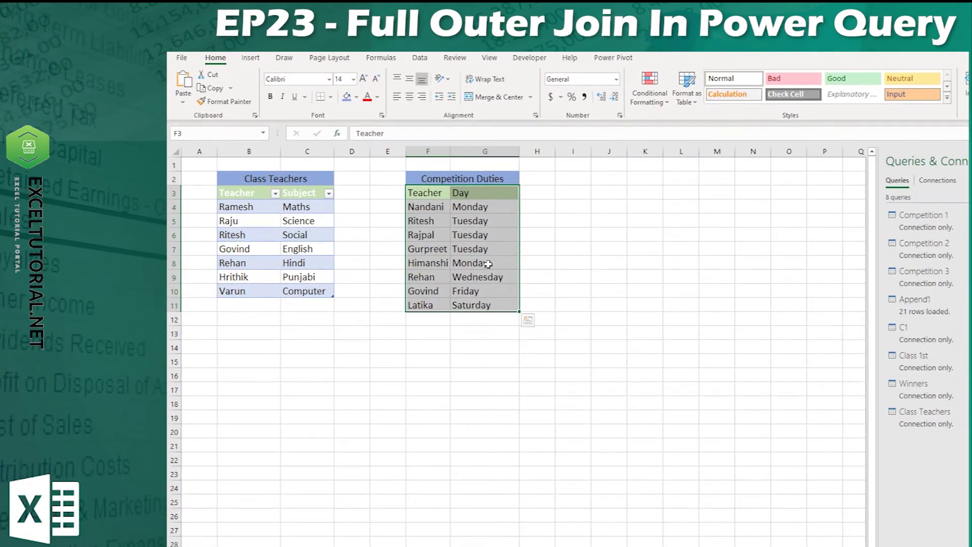
click(420, 58)
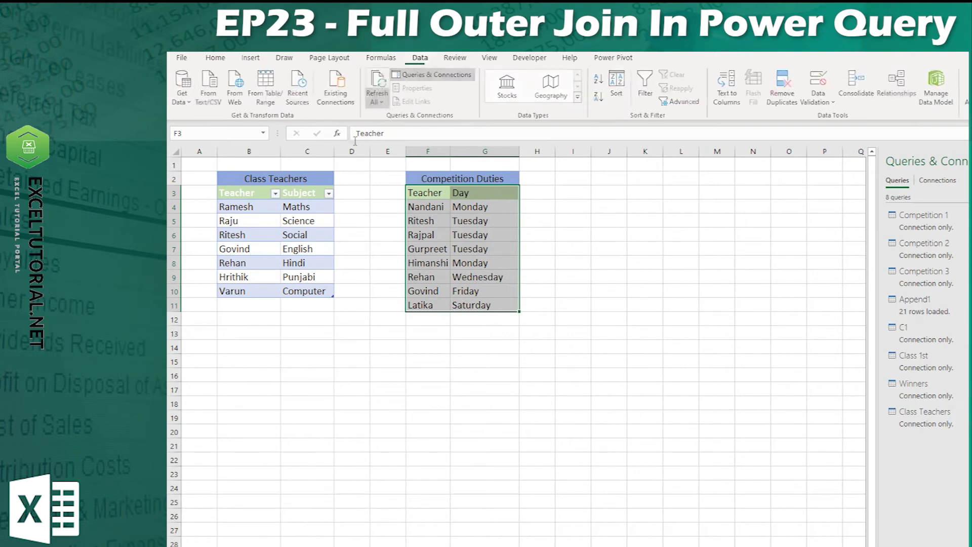
click(265, 108)
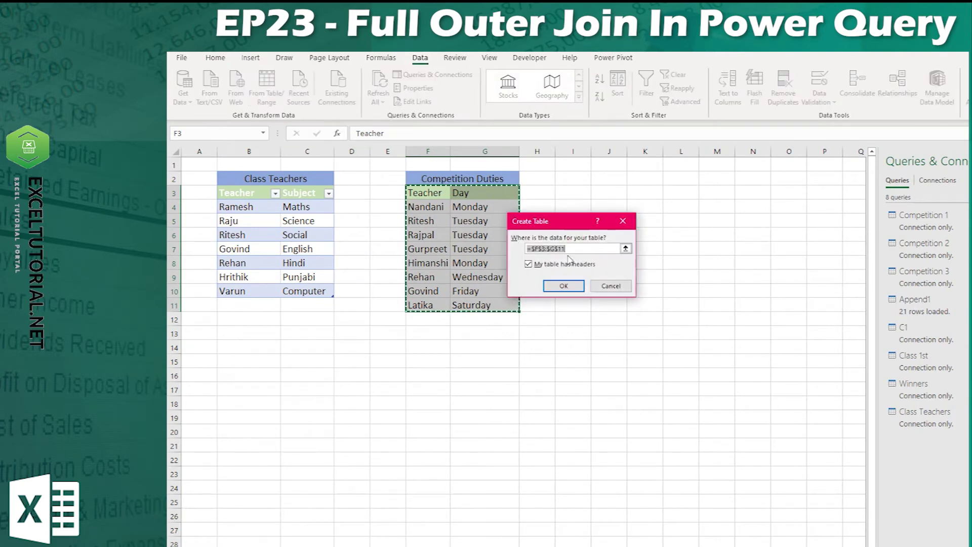
click(564, 287)
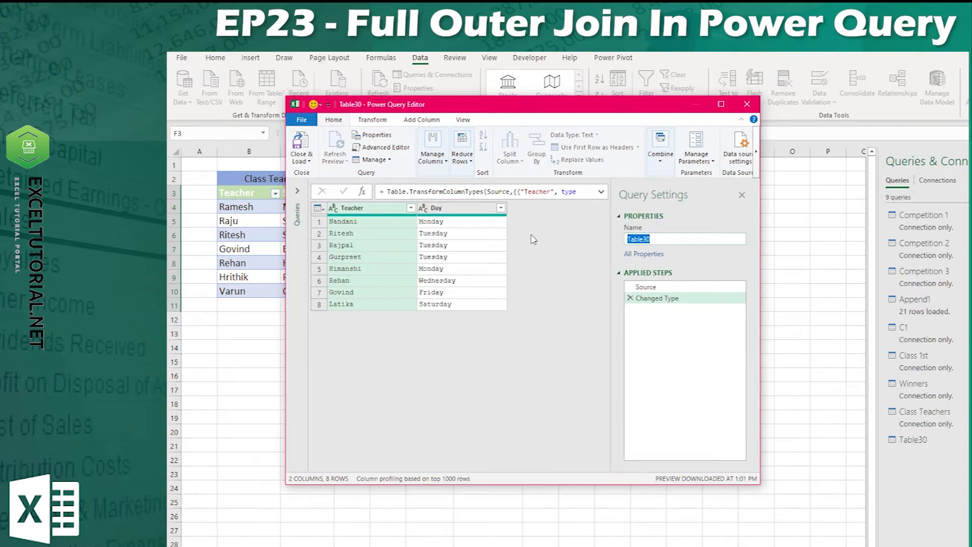
Name the query Duty Teachers and load it to the workbook as a connection only
text(Duty T)
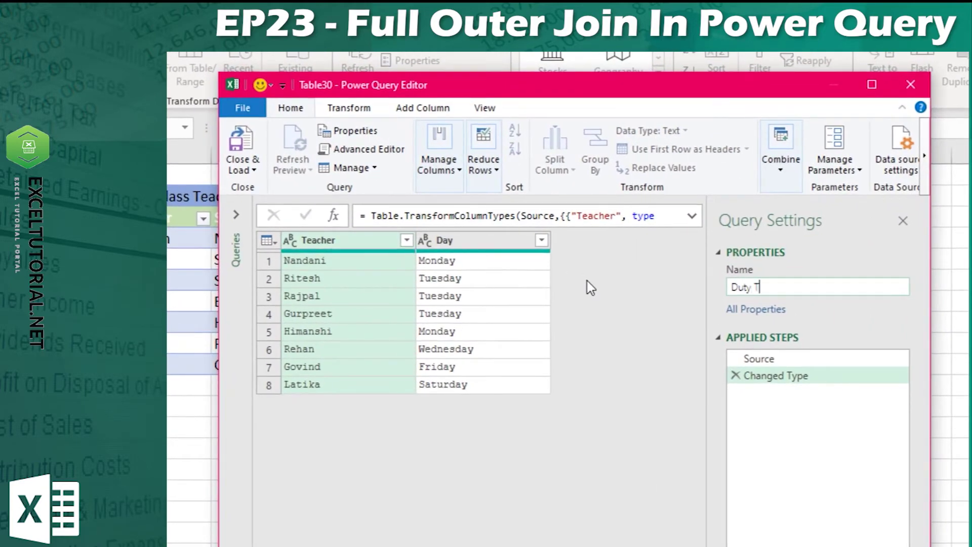
text(eachers)
key(Return)
click(240, 164)
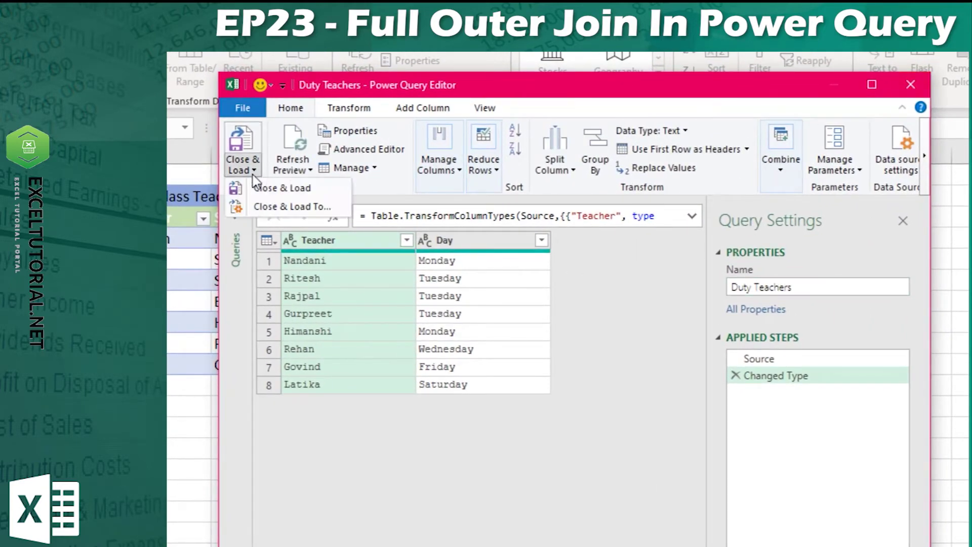
click(264, 204)
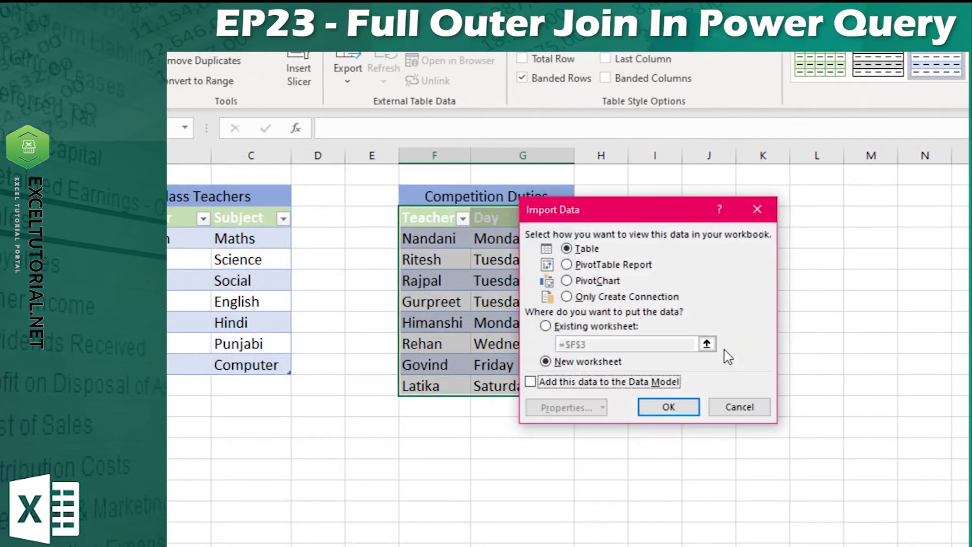
click(586, 298)
click(668, 406)
click(537, 259)
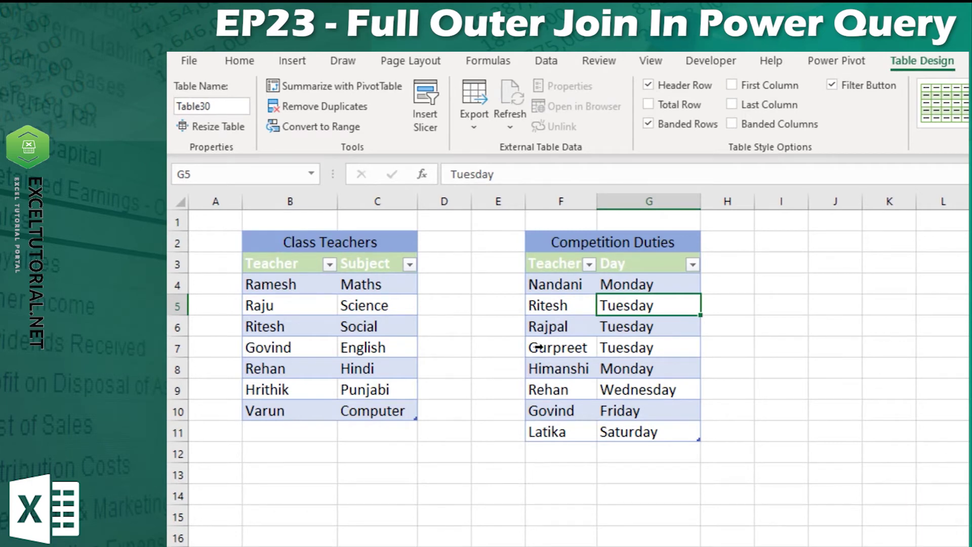
Start a merge query with Class Teachers as the first table and Duty Teachers as the second
click(358, 319)
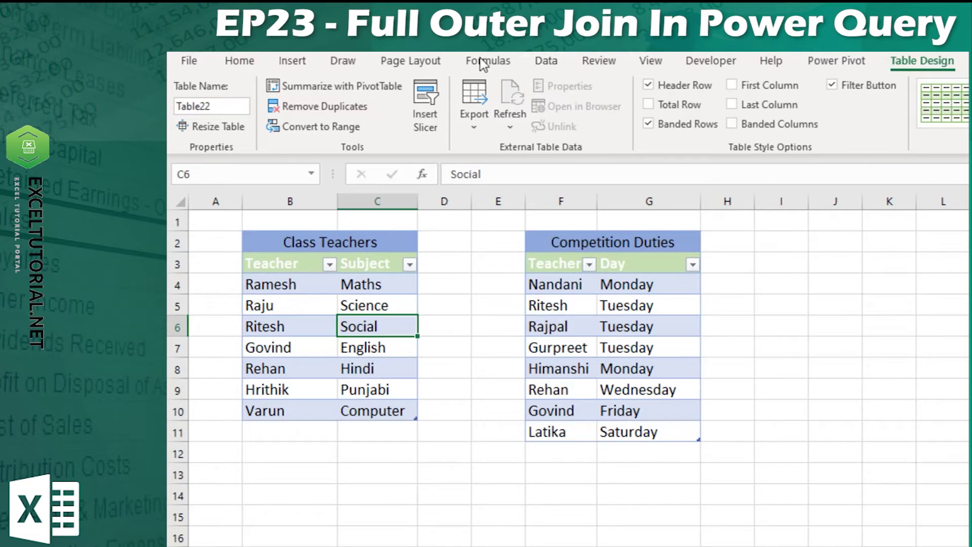
click(547, 61)
click(195, 124)
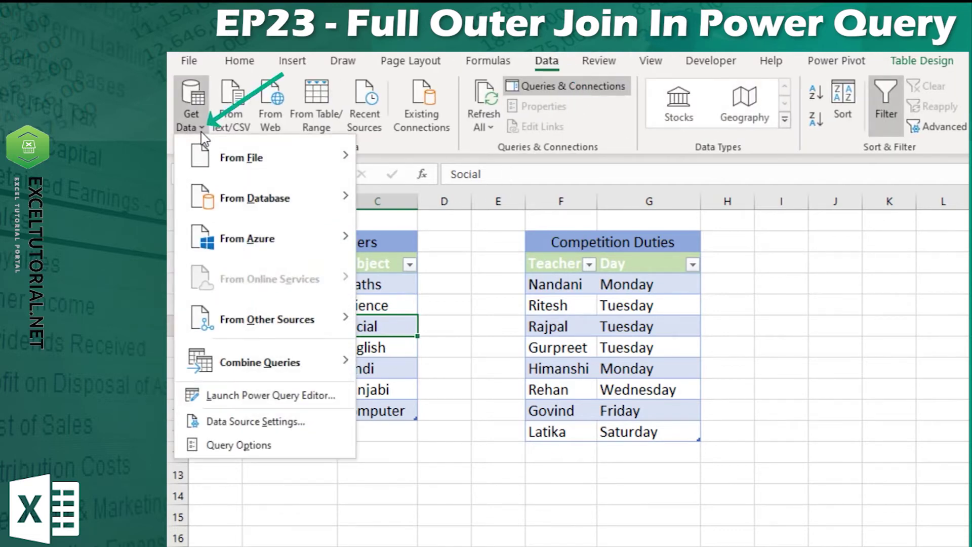
mouse_move(281, 360)
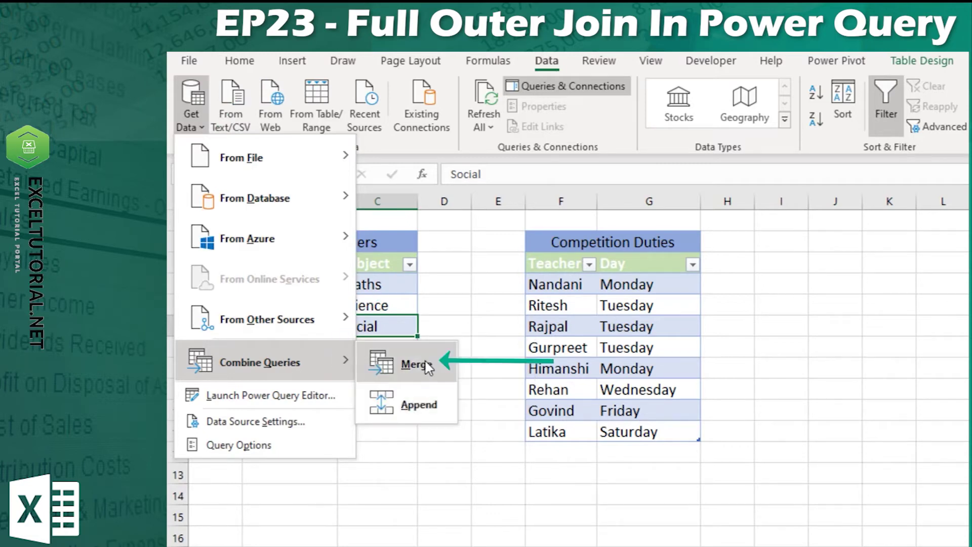
click(425, 361)
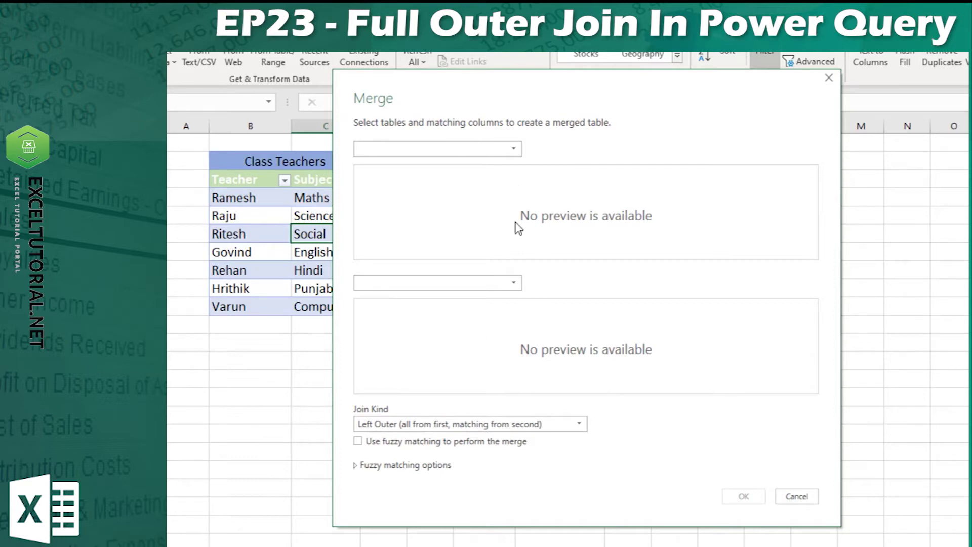
click(462, 148)
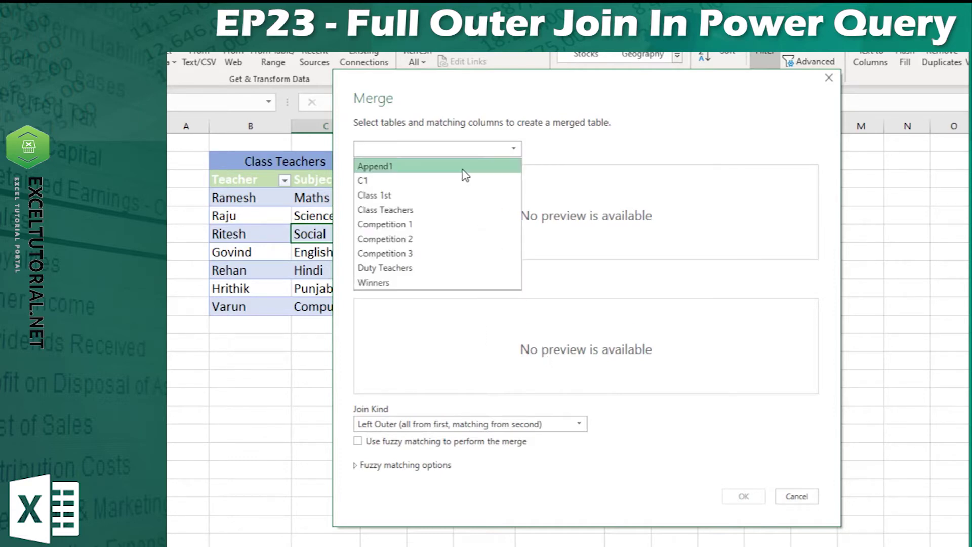
click(461, 209)
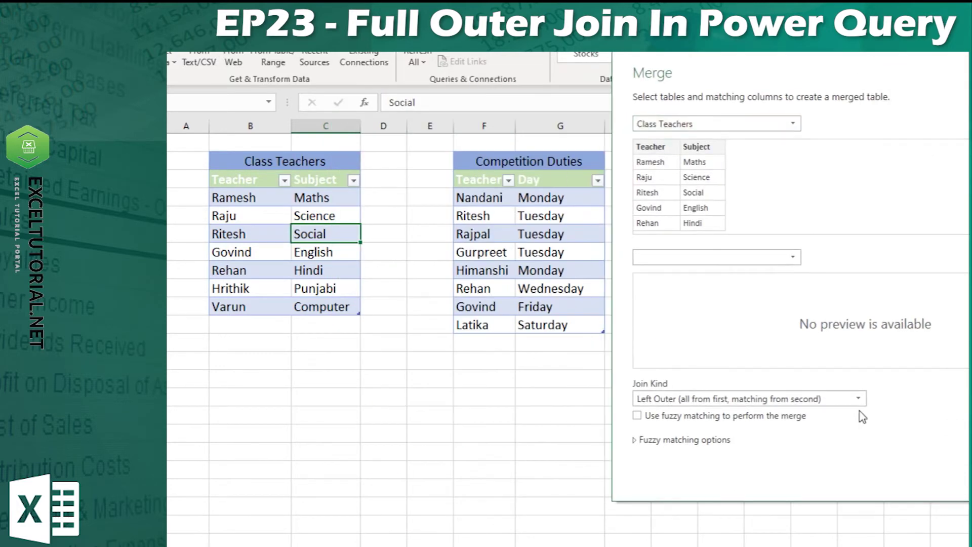
click(695, 256)
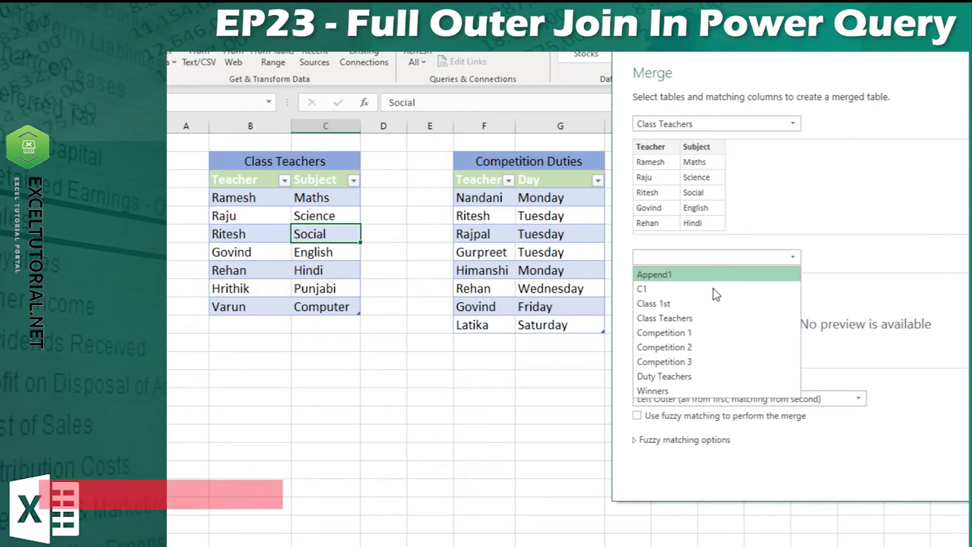
click(714, 376)
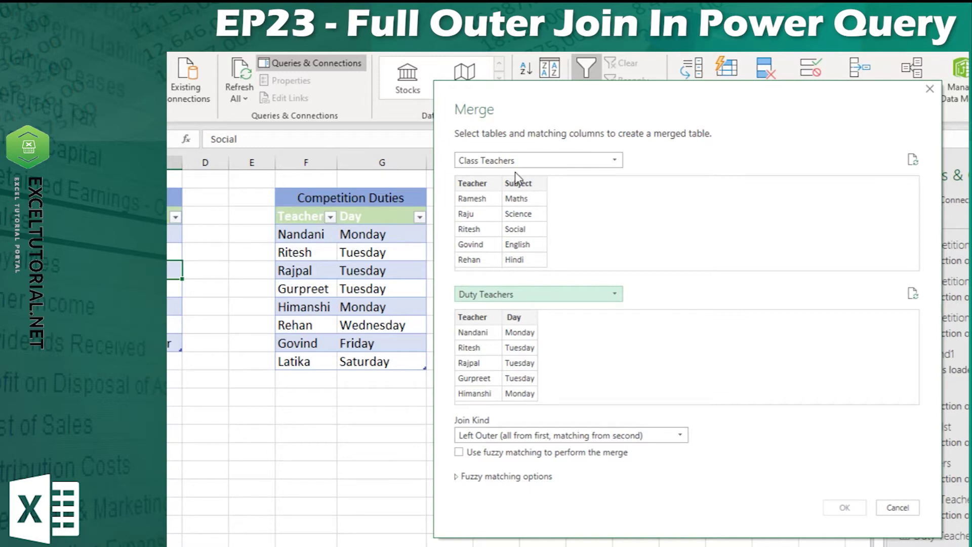
Match the two tables on their Teacher columns and create the merge with the Full Outer (all rows from both) join kind
click(476, 182)
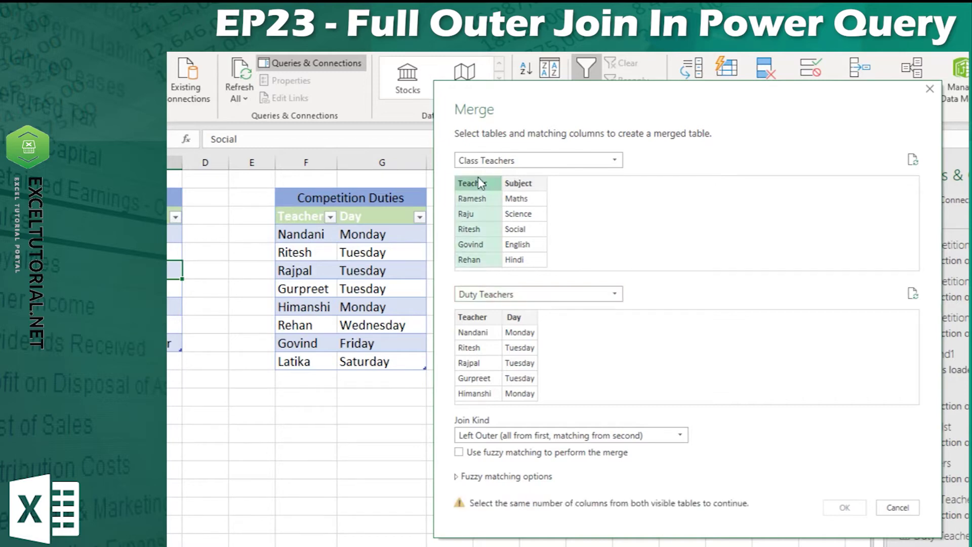
click(483, 323)
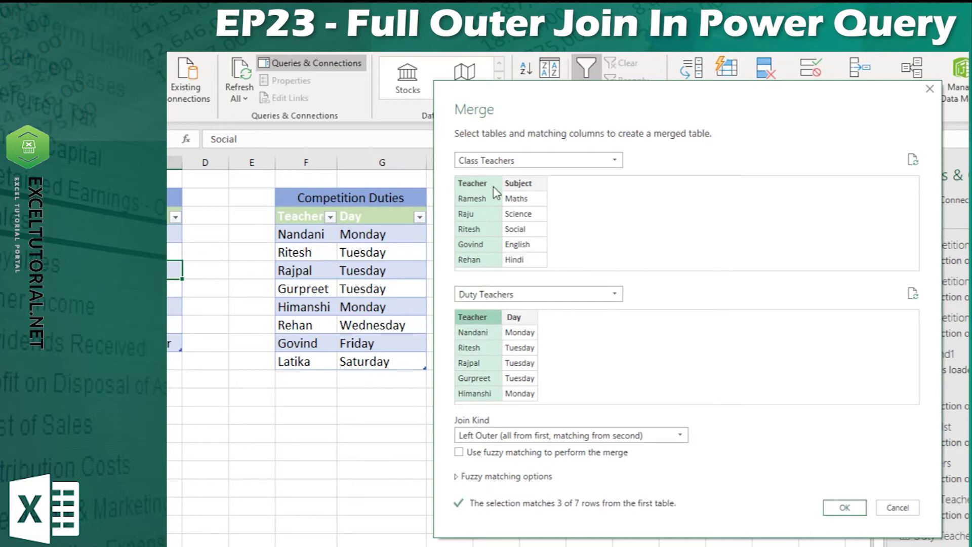
click(504, 435)
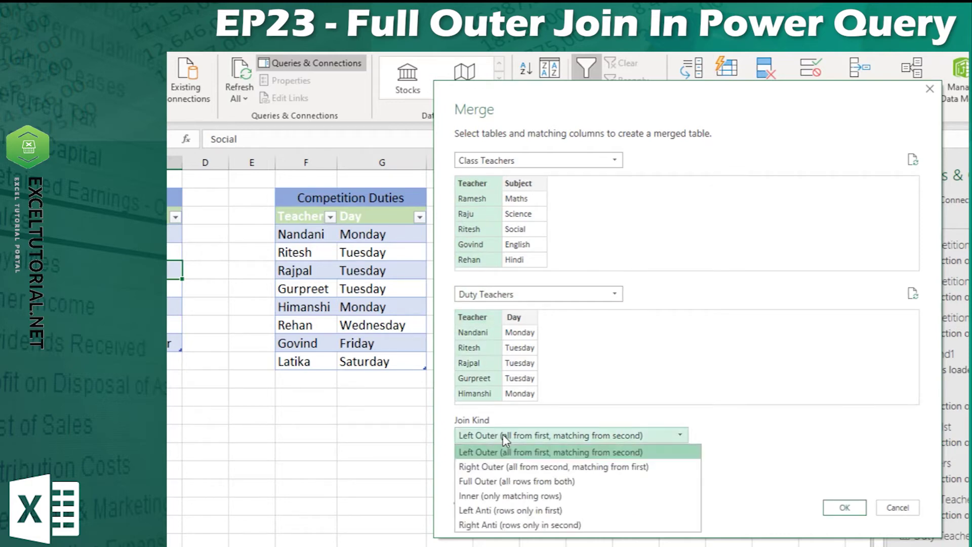
click(492, 483)
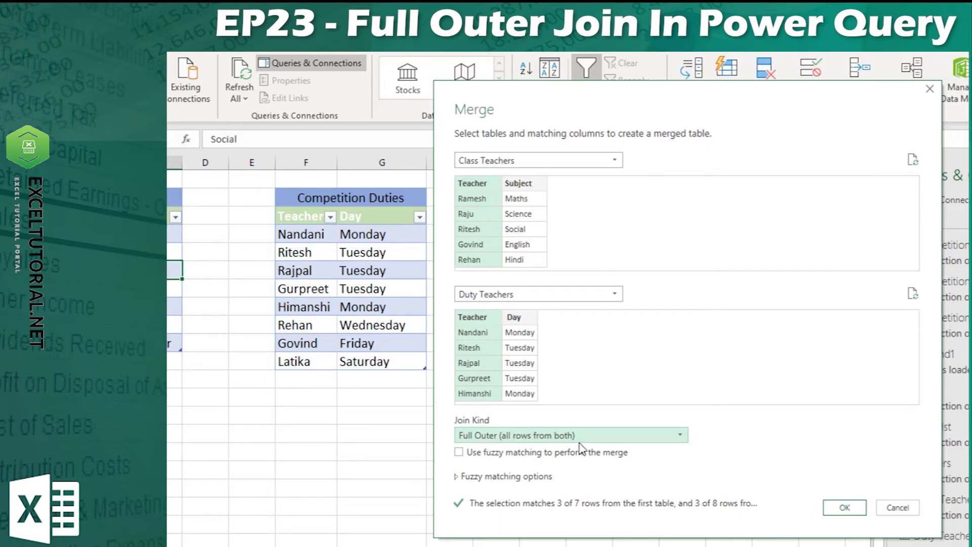
click(845, 507)
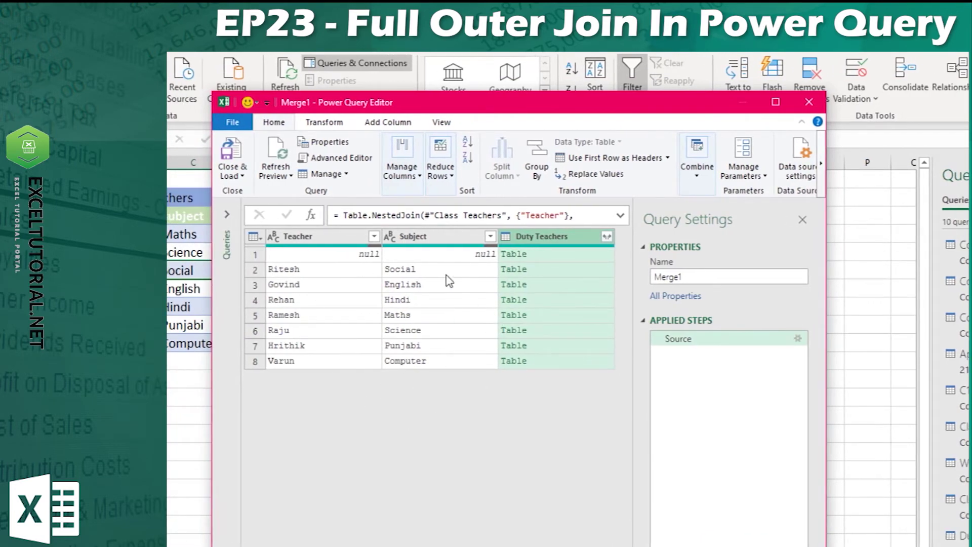
Expand the Duty Teachers column to its Teacher and Day fields without using the original column name as prefix
drag(826, 314, 897, 314)
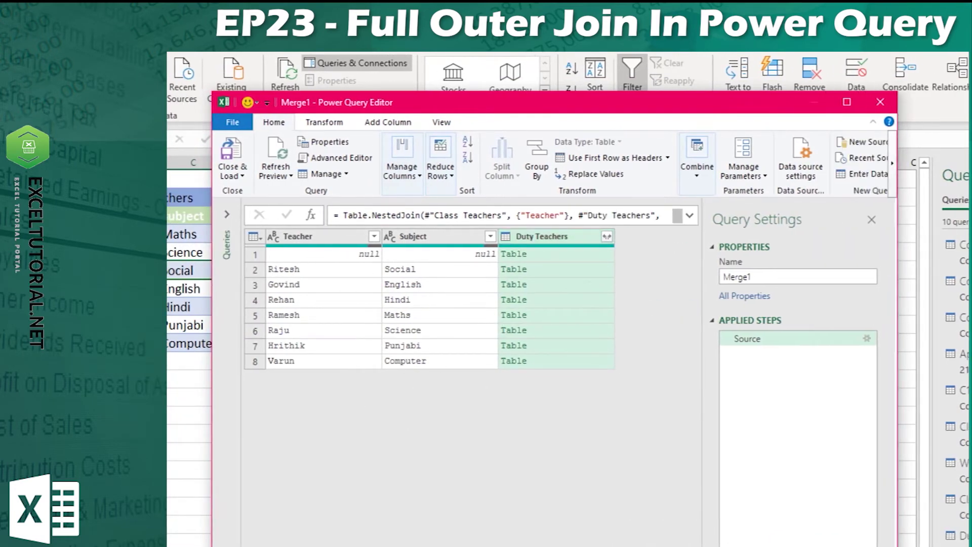
drag(409, 98, 434, 69)
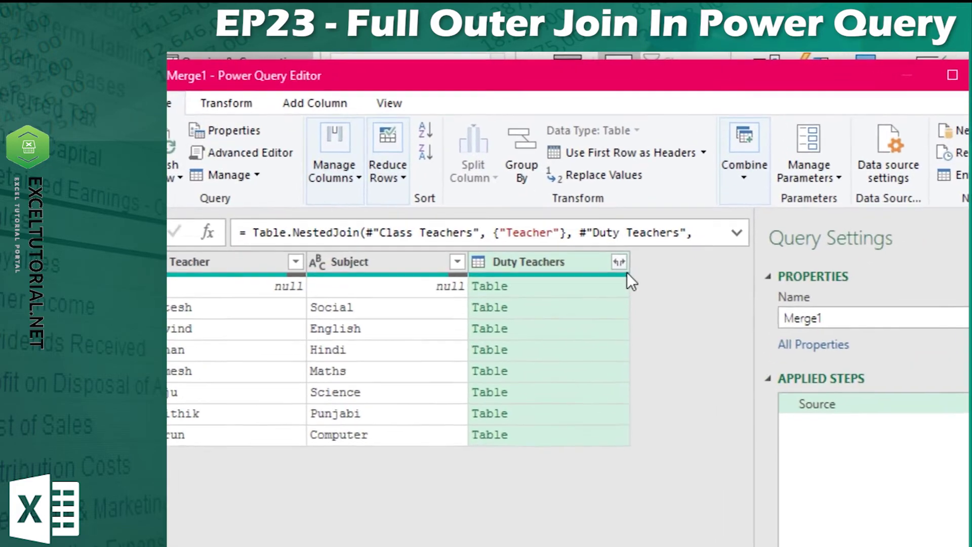
click(633, 206)
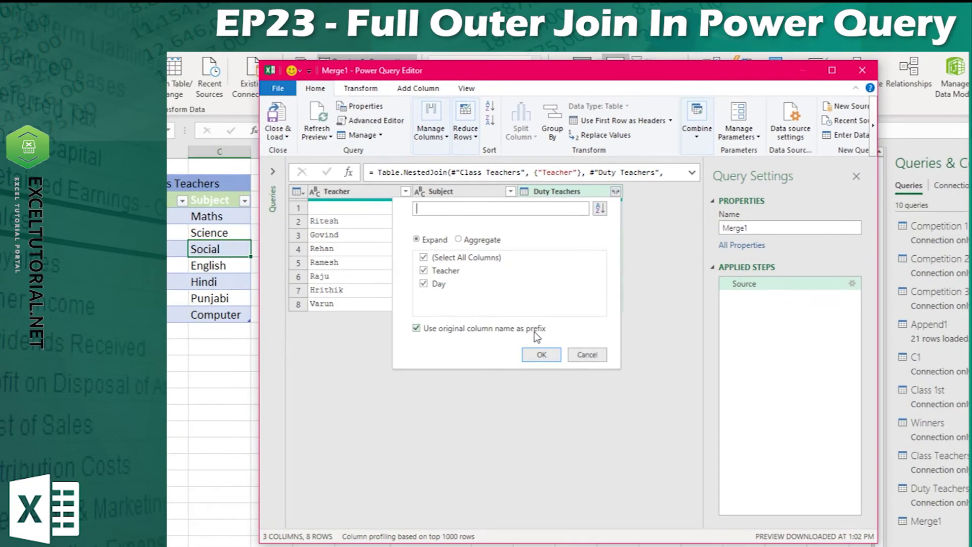
click(467, 329)
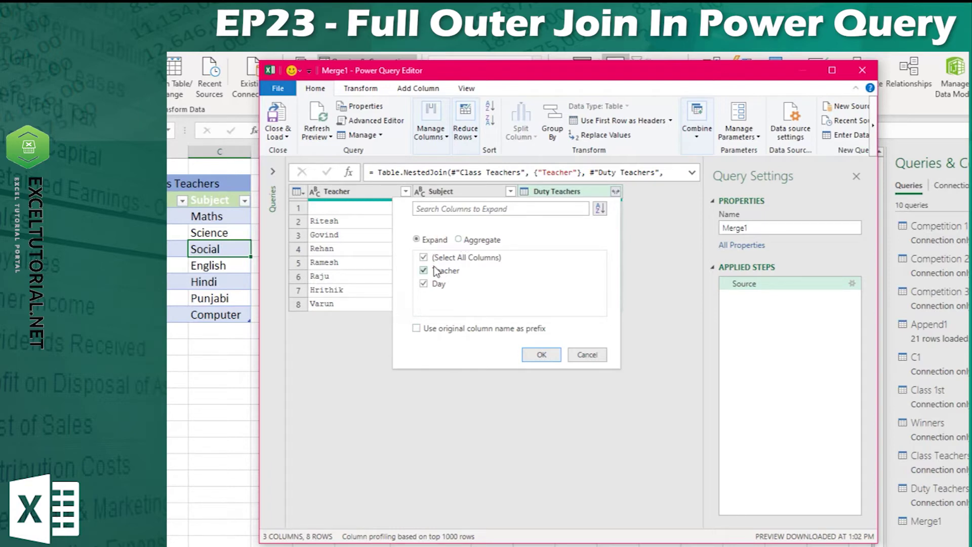
click(541, 354)
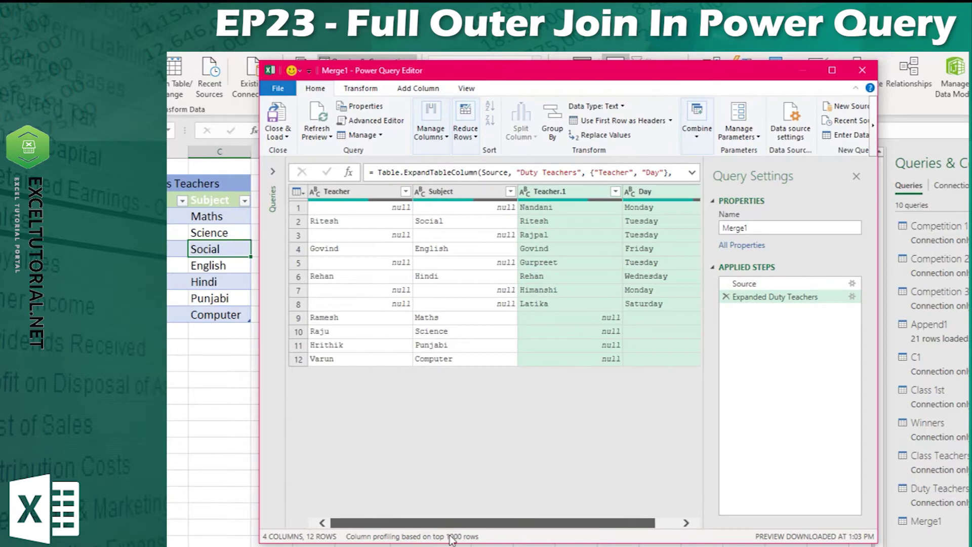
Compare the Source and Expanded Duty Teachers steps, and examine the null entries in the Teacher and Teacher.1 columns
click(750, 283)
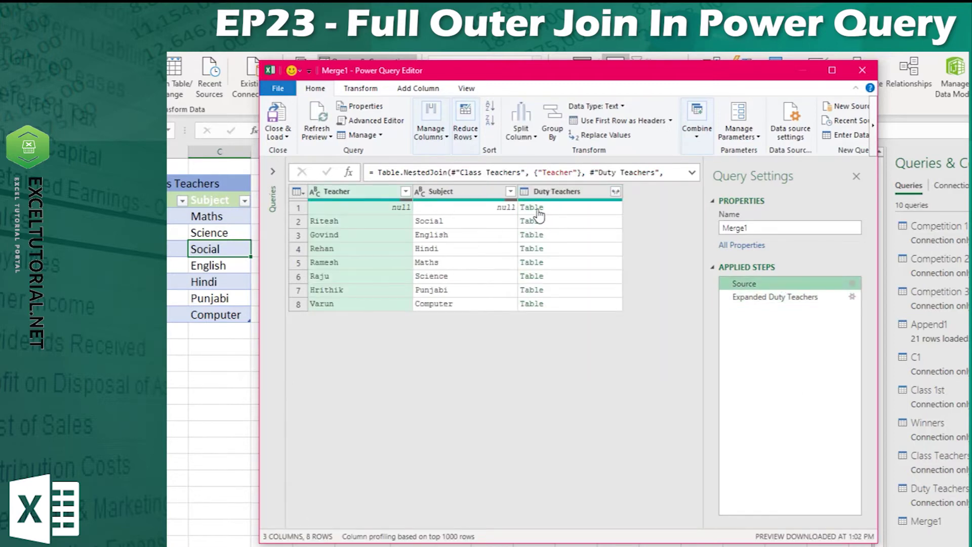
click(748, 297)
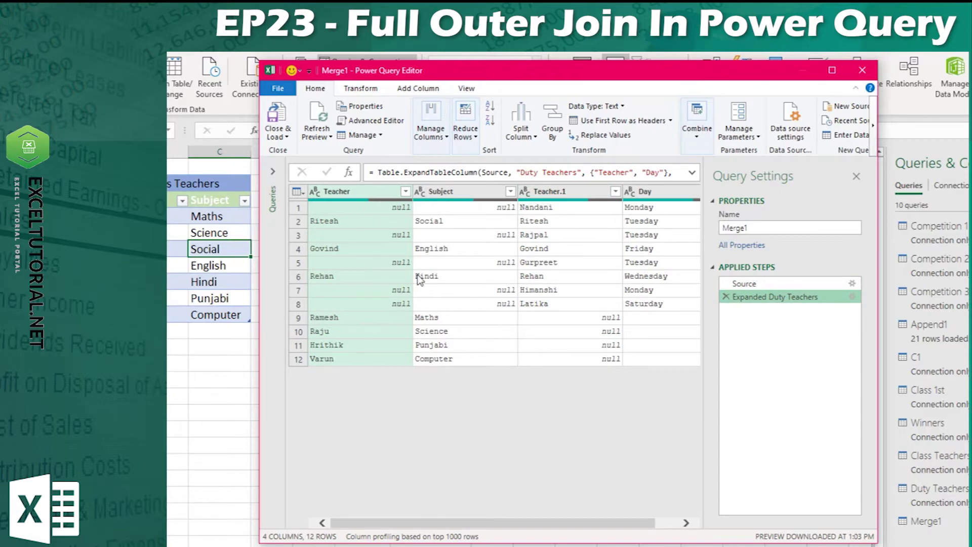
mouse_move(457, 524)
mouse_down()
mouse_move(468, 524)
mouse_move(458, 526)
mouse_up()
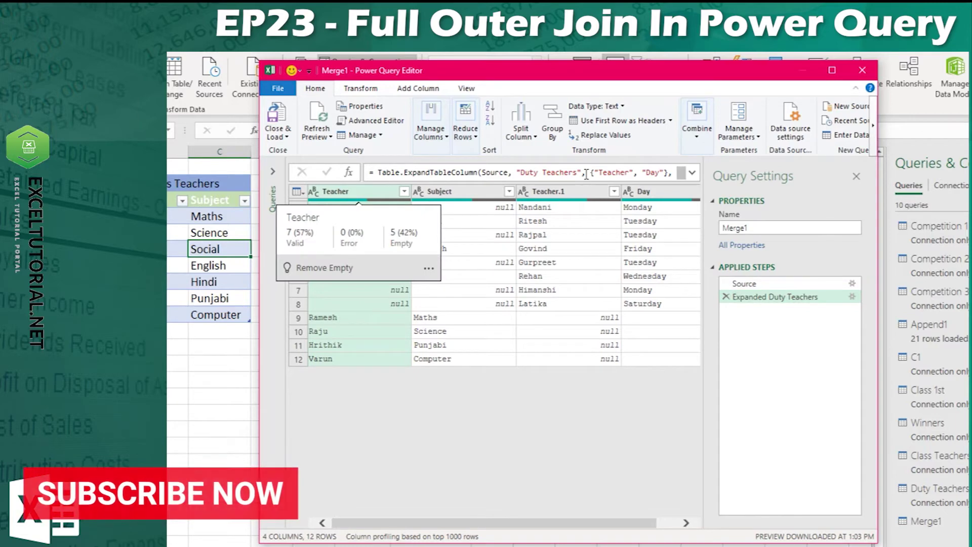
click(573, 194)
click(356, 192)
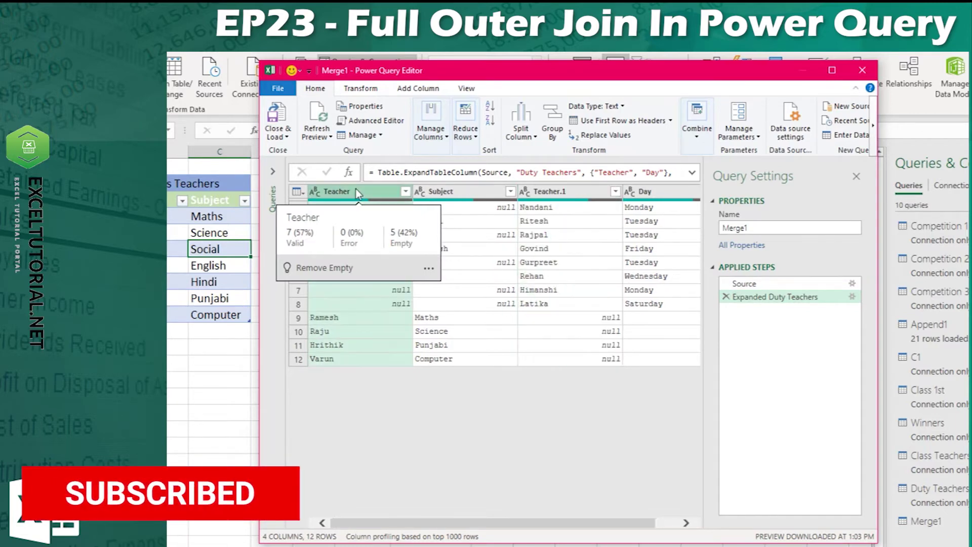
click(582, 194)
click(377, 196)
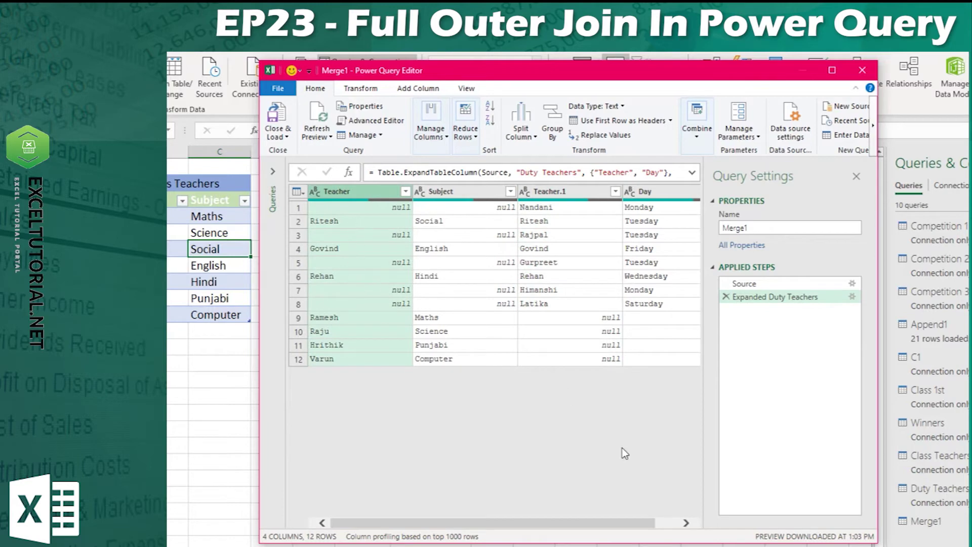
drag(628, 525, 681, 536)
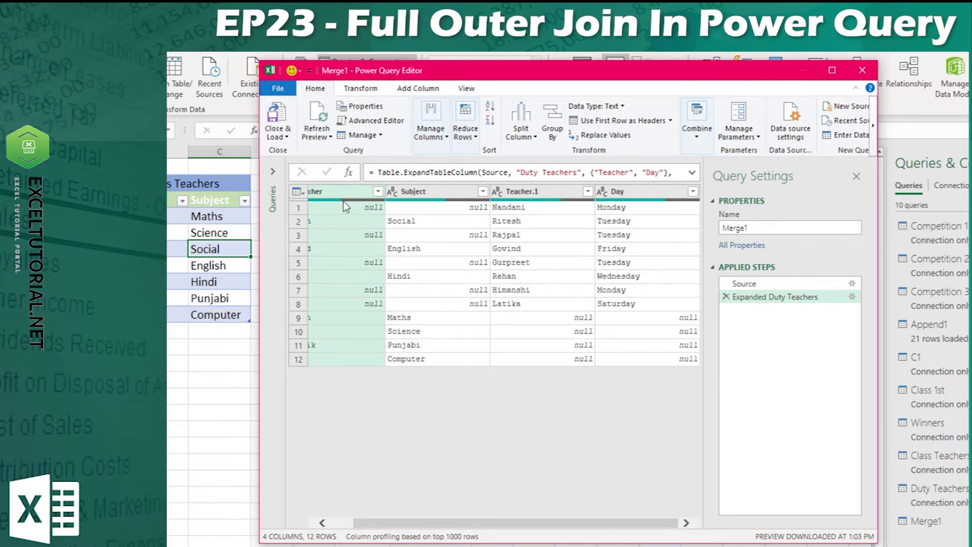
click(345, 523)
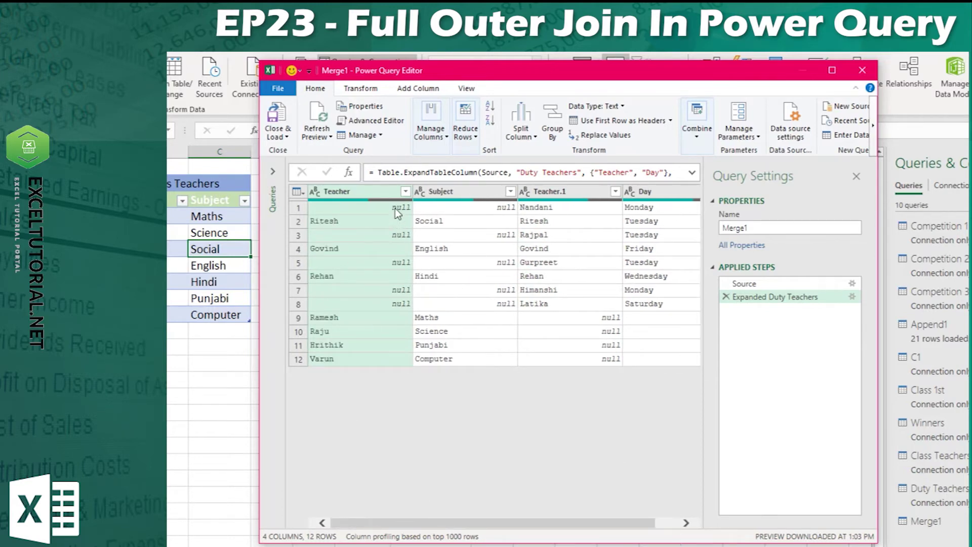
click(579, 317)
click(585, 334)
click(591, 346)
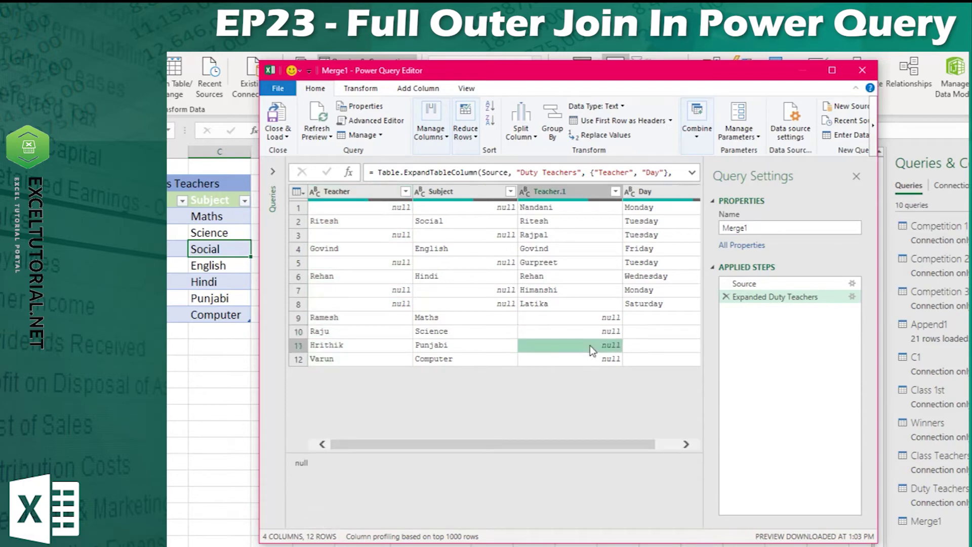
click(355, 191)
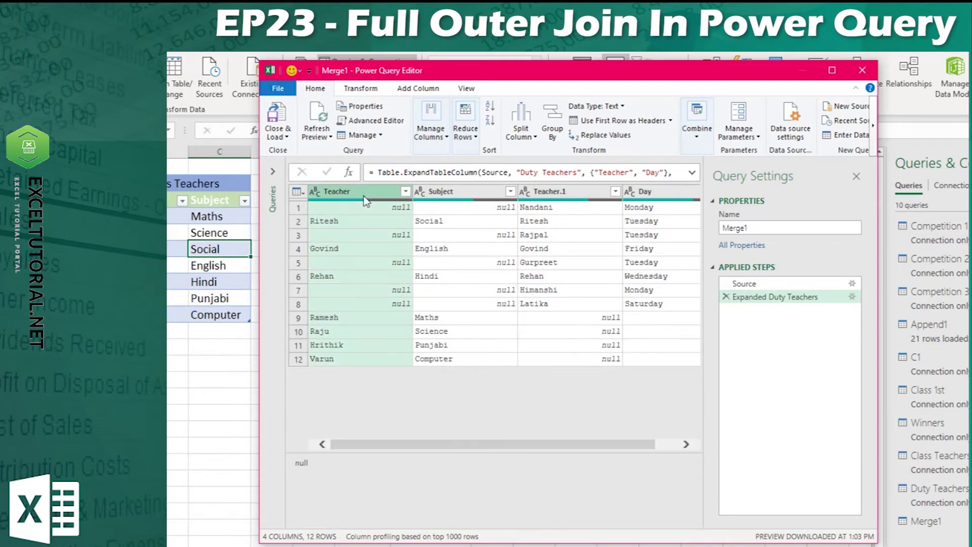
click(557, 192)
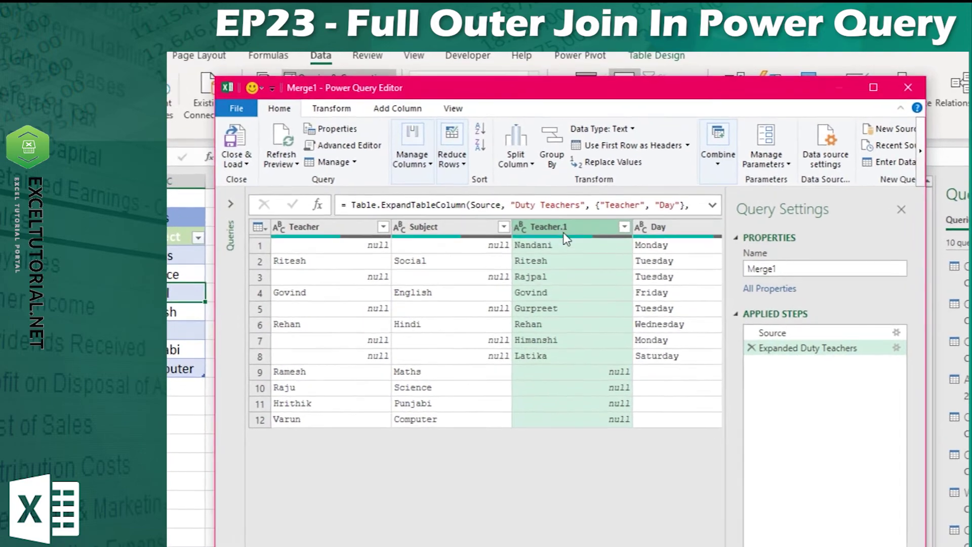
click(302, 242)
click(564, 242)
click(319, 250)
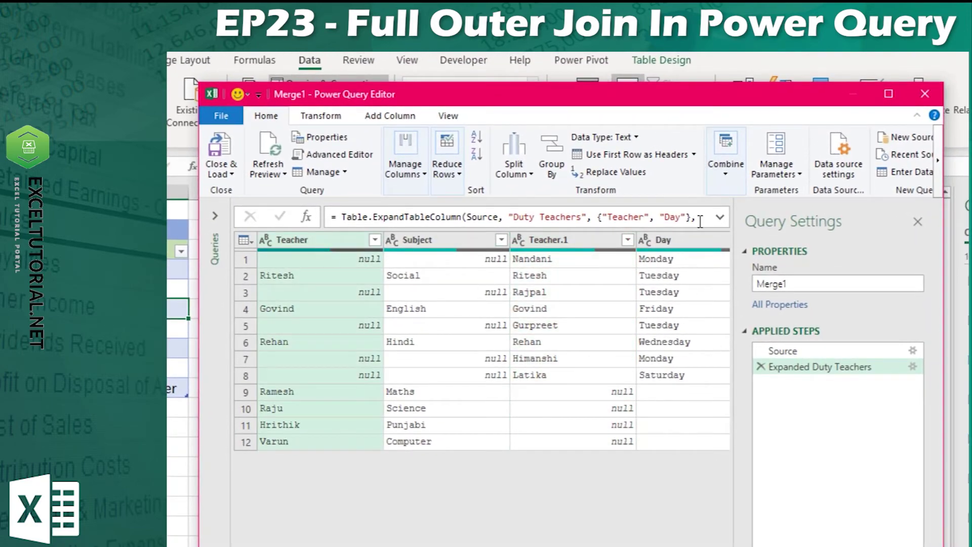
click(580, 245)
click(322, 243)
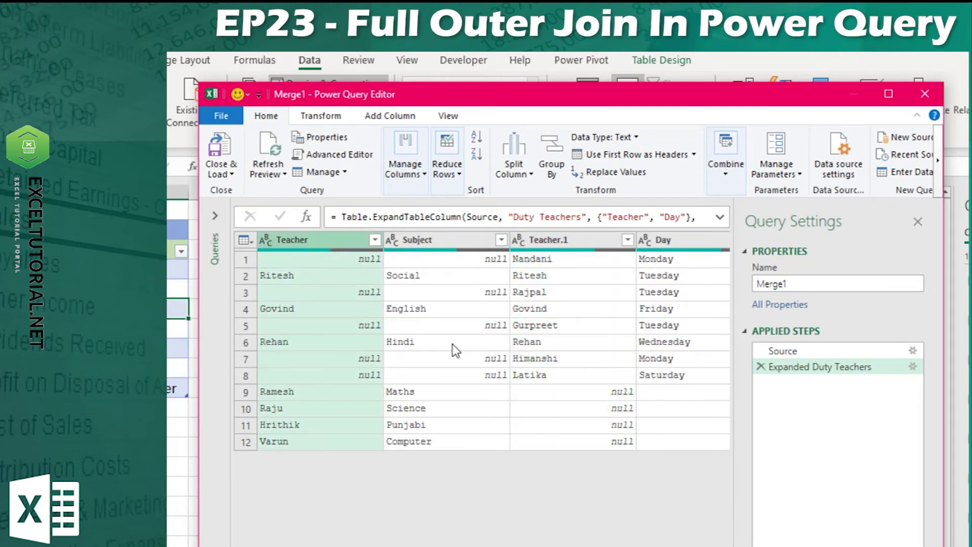
click(569, 246)
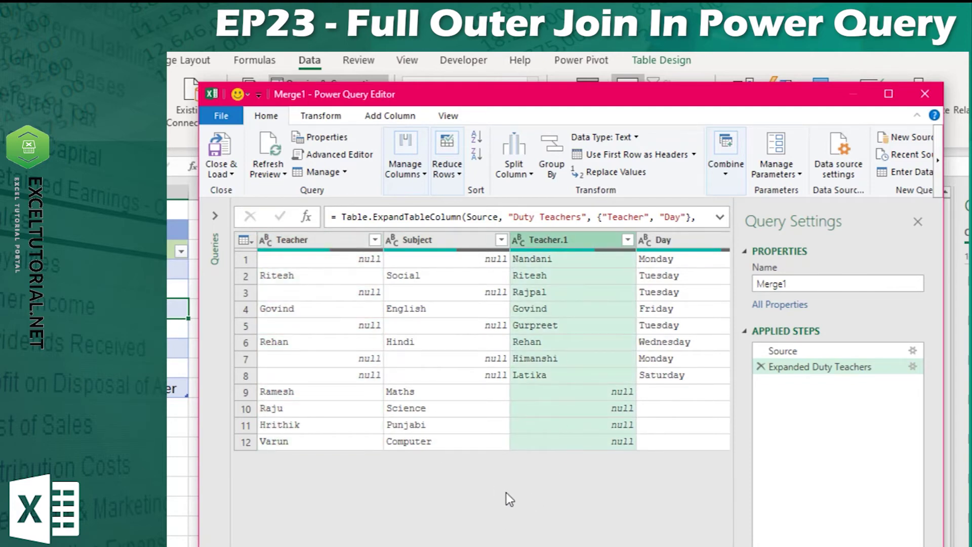
scroll(482, 344, right, 1)
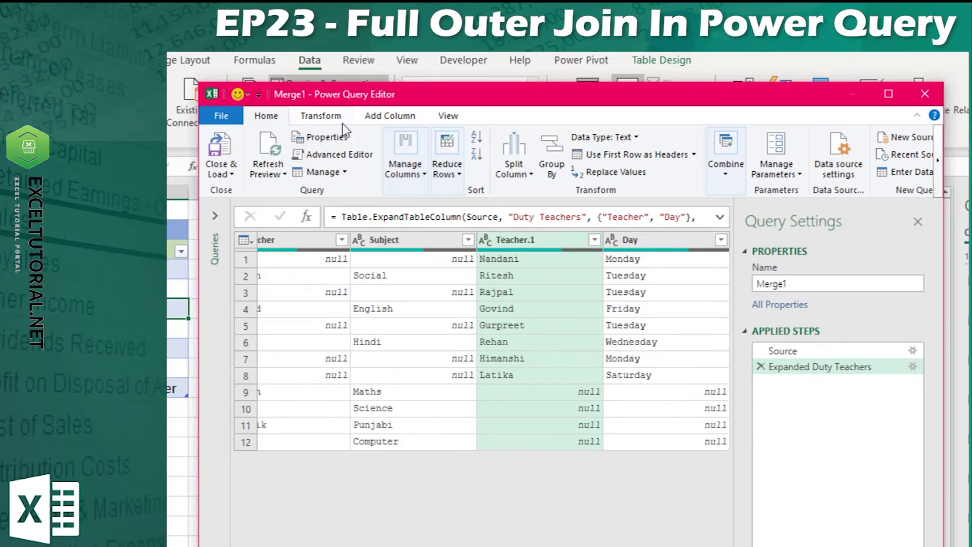
Start a conditional column with the condition that Teacher does not equal null
click(391, 116)
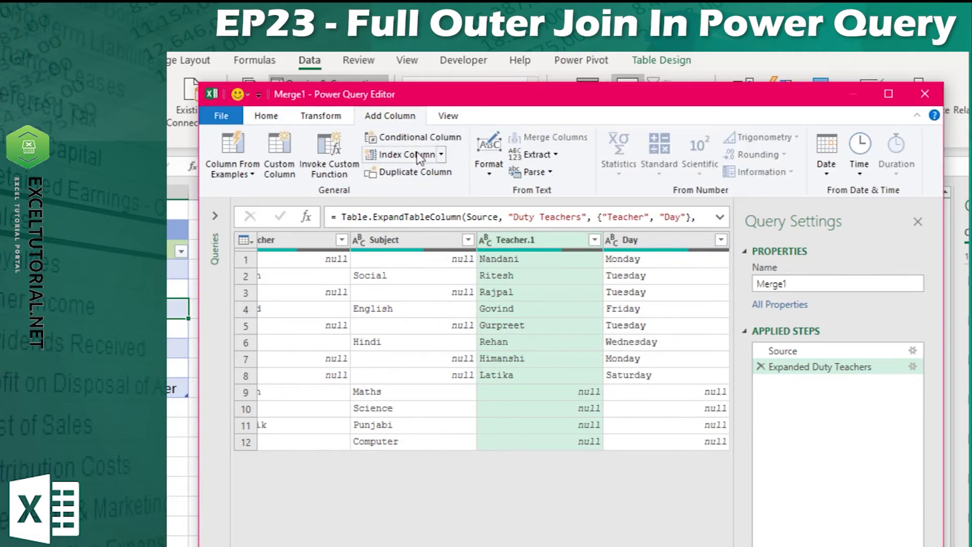
click(282, 243)
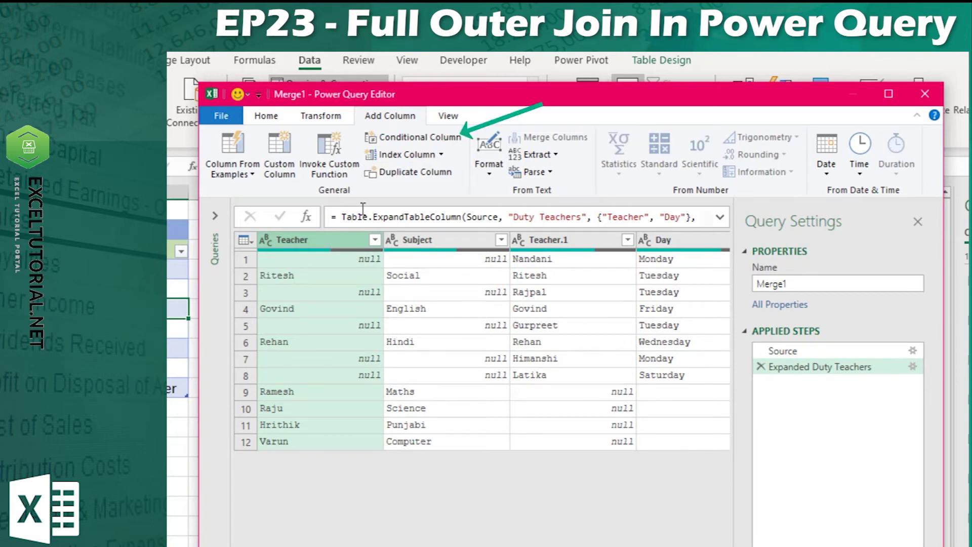
click(415, 138)
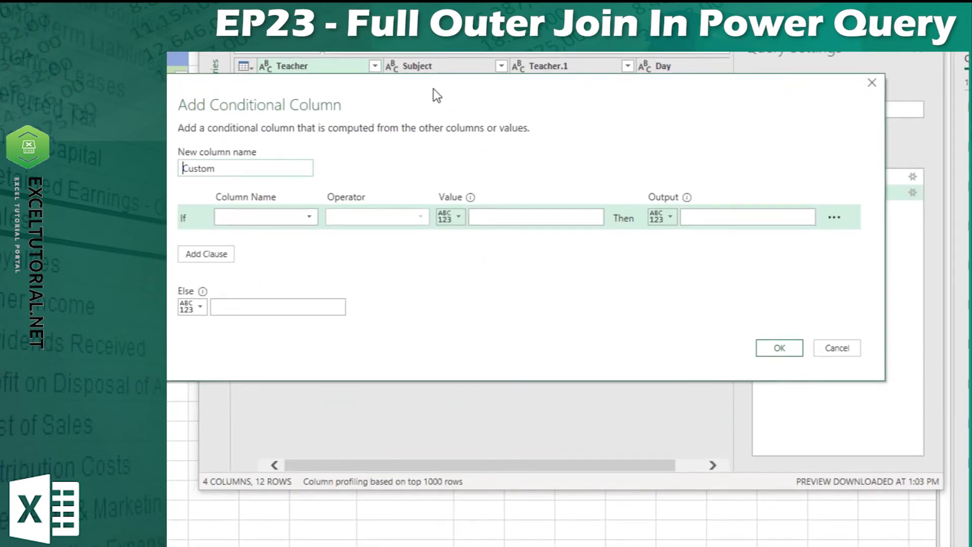
drag(434, 89, 493, 90)
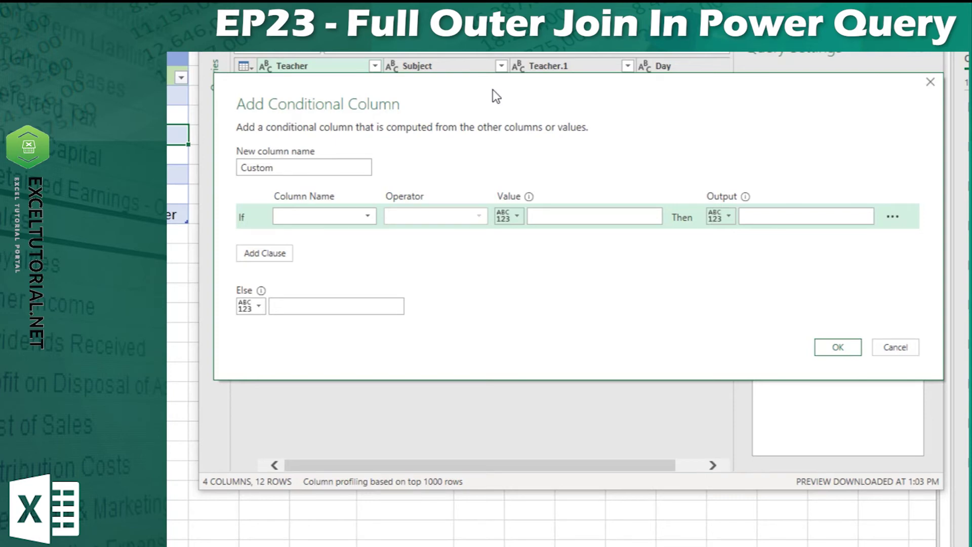
drag(513, 108, 470, 340)
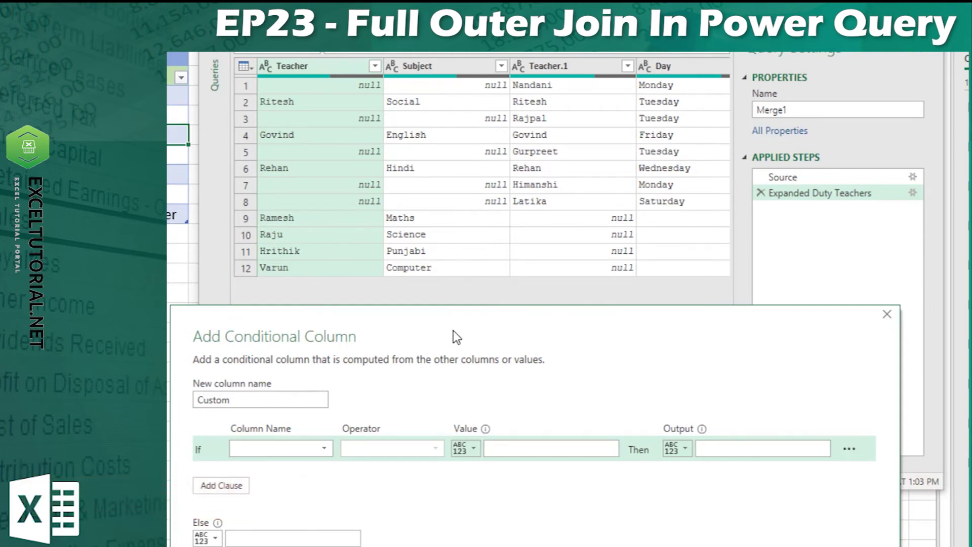
drag(453, 337, 454, 330)
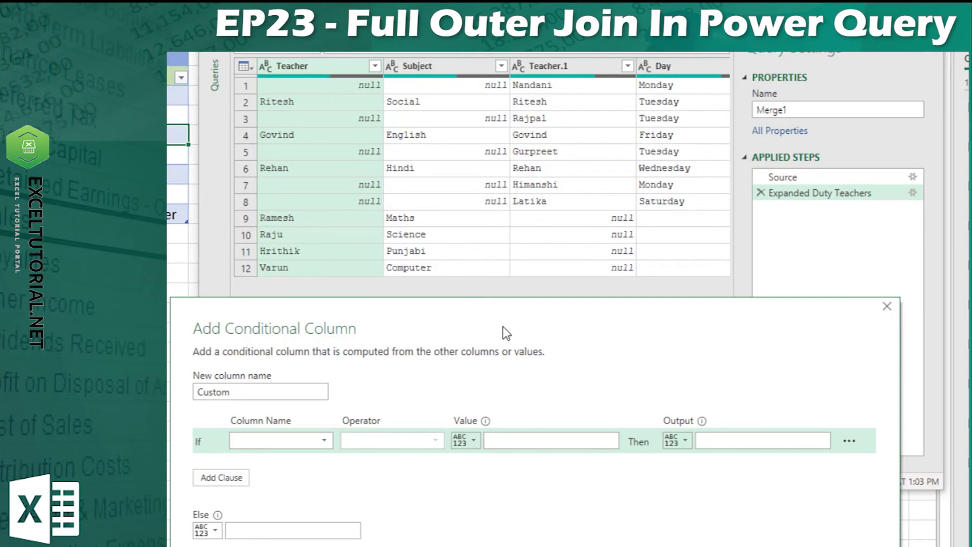
drag(502, 326, 503, 310)
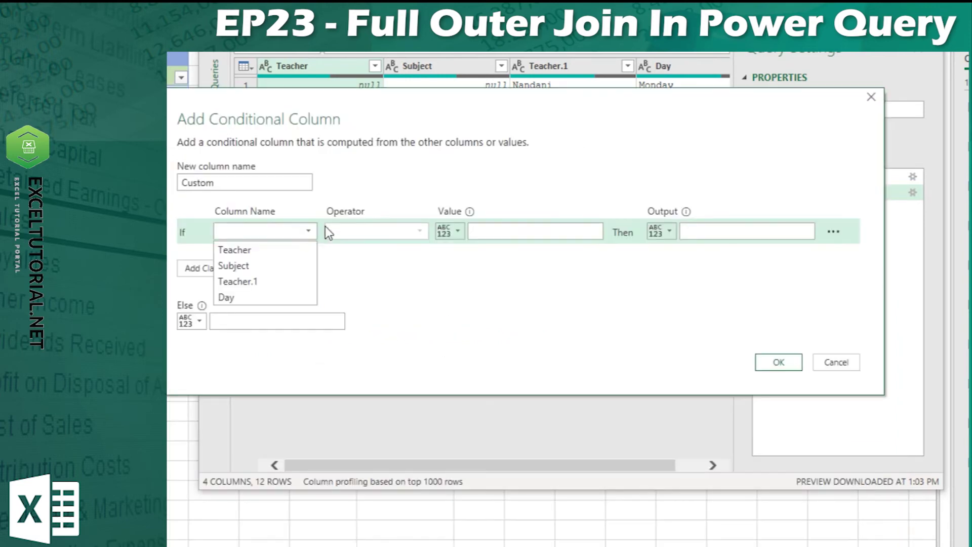
click(460, 108)
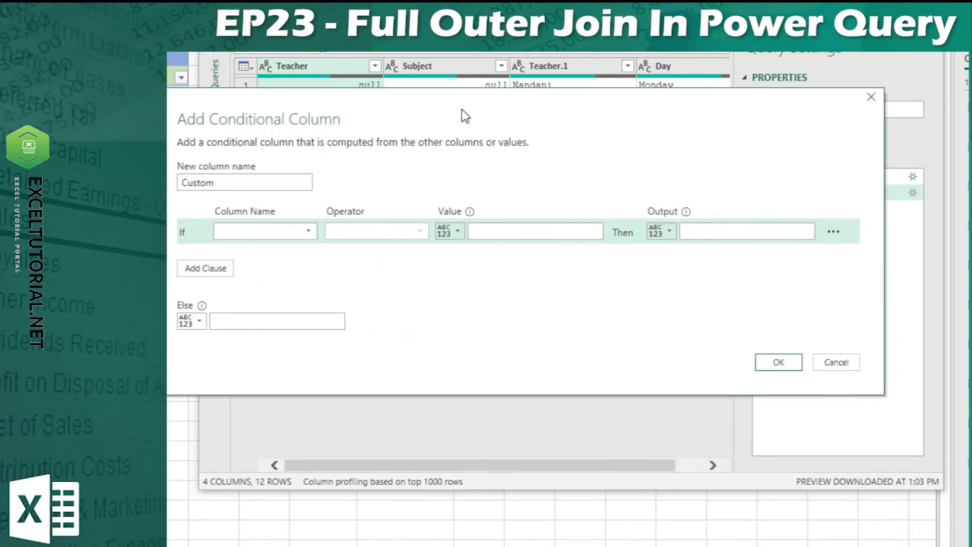
drag(462, 109, 515, 123)
click(354, 243)
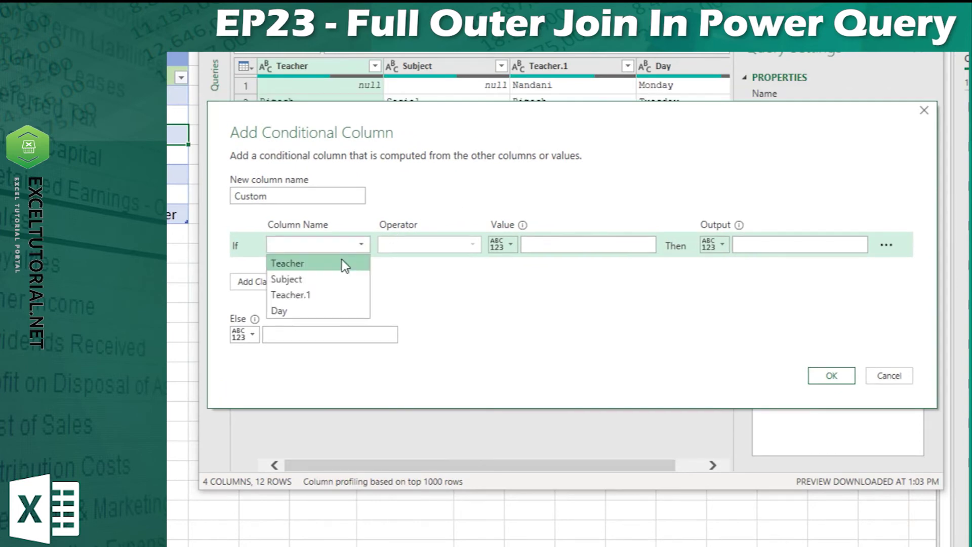
click(342, 261)
click(453, 245)
click(457, 278)
click(599, 239)
text(null)
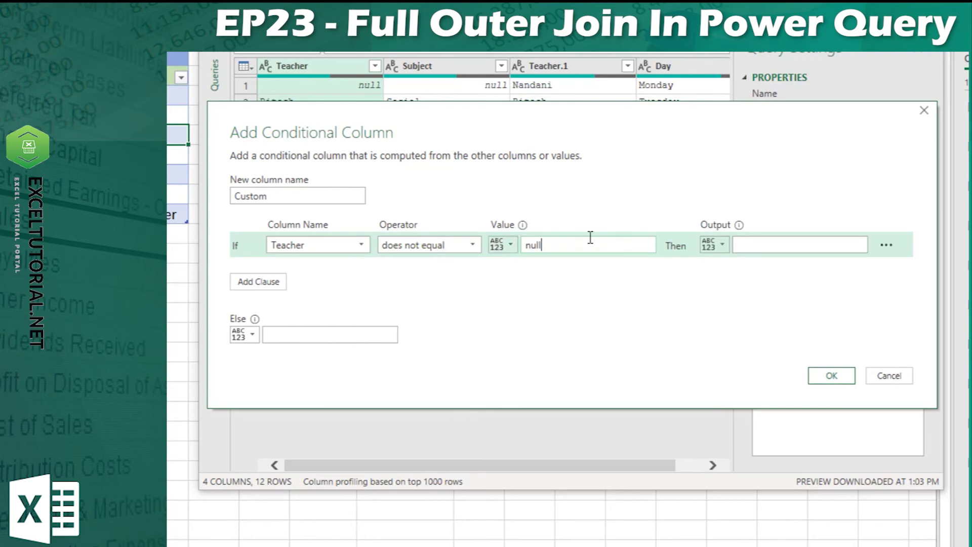
Set the condition's output to the value of the Teacher column
click(721, 245)
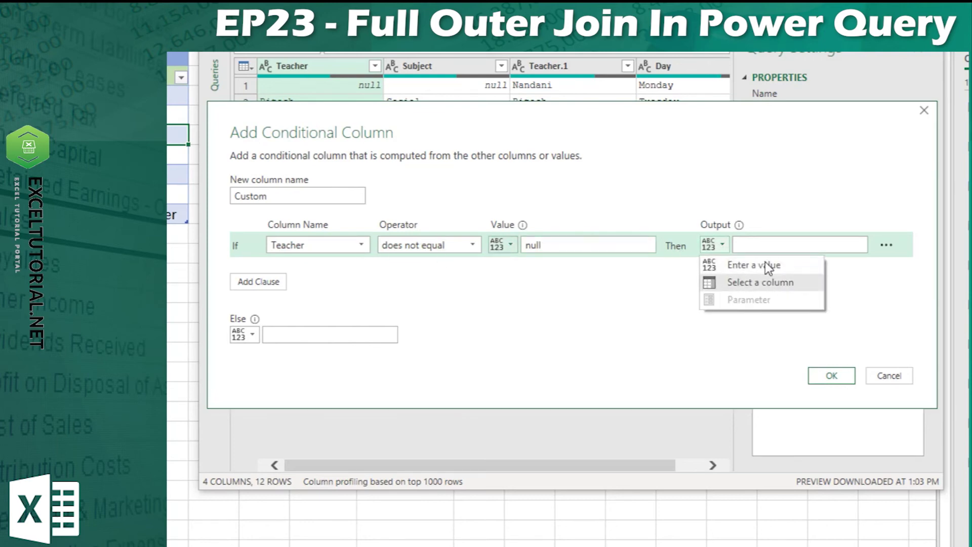
click(752, 287)
click(764, 246)
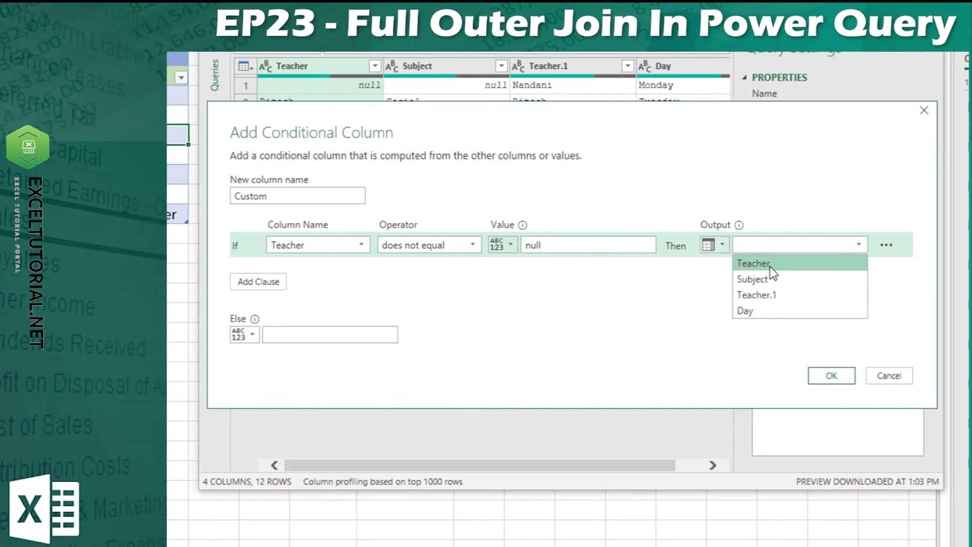
click(764, 263)
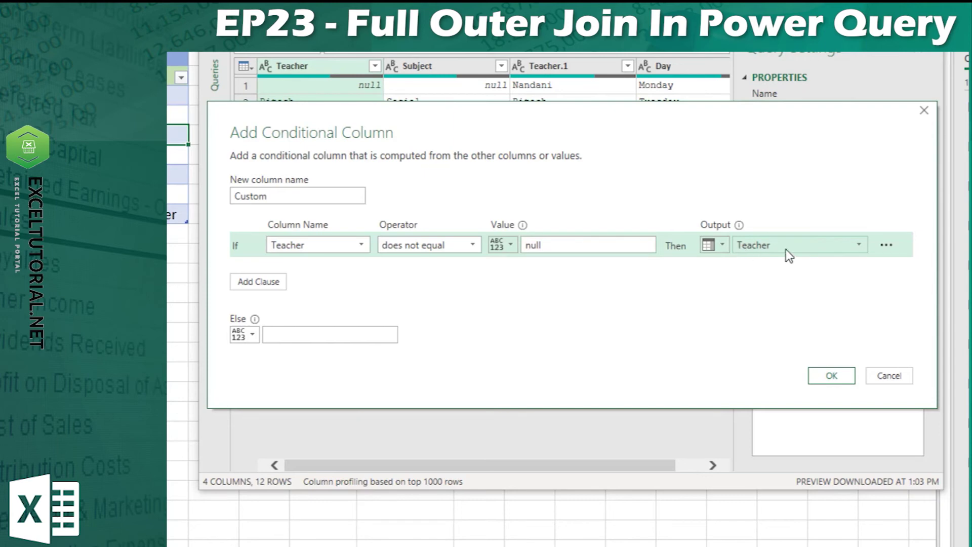
Set the conditional column's Else result to the value of the Teacher.1 column
click(252, 335)
click(269, 372)
click(375, 336)
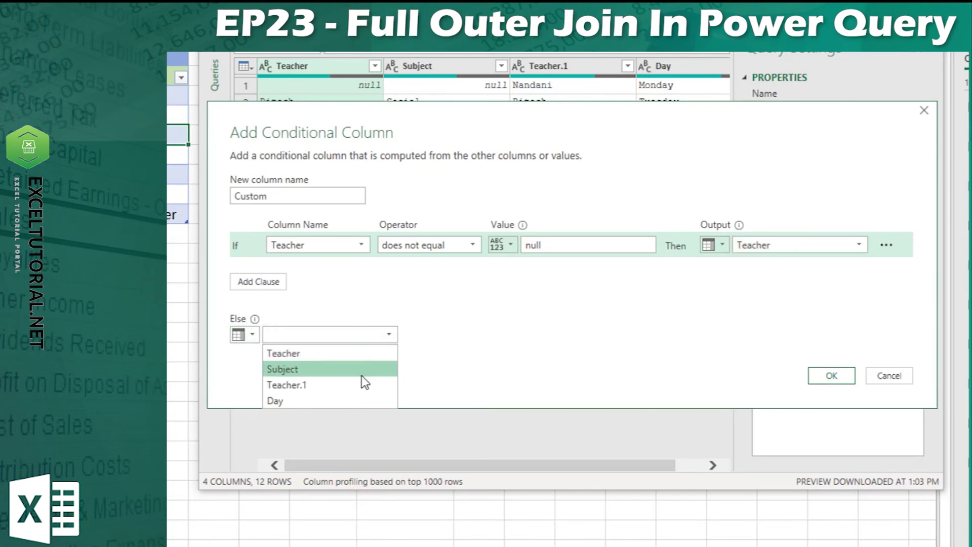
click(286, 385)
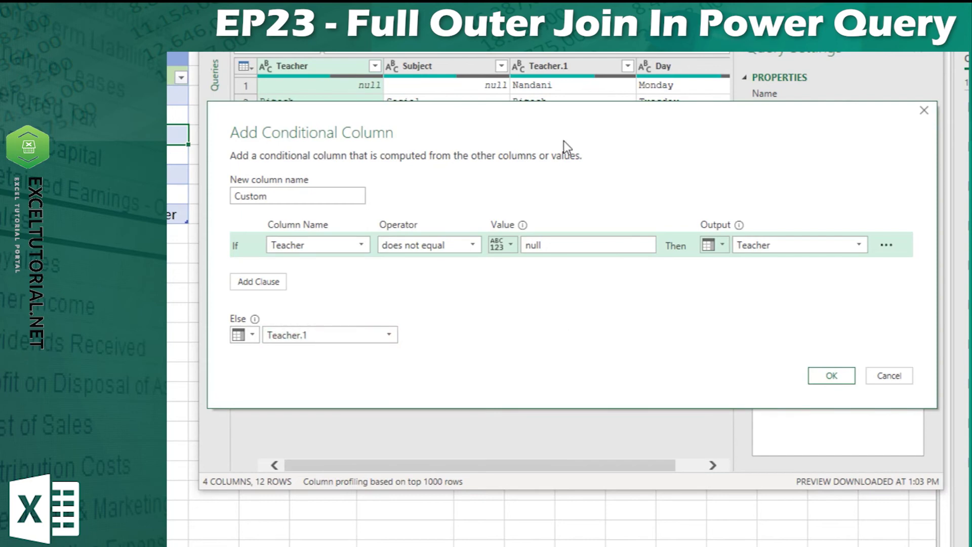
drag(545, 123, 547, 217)
drag(558, 253, 553, 180)
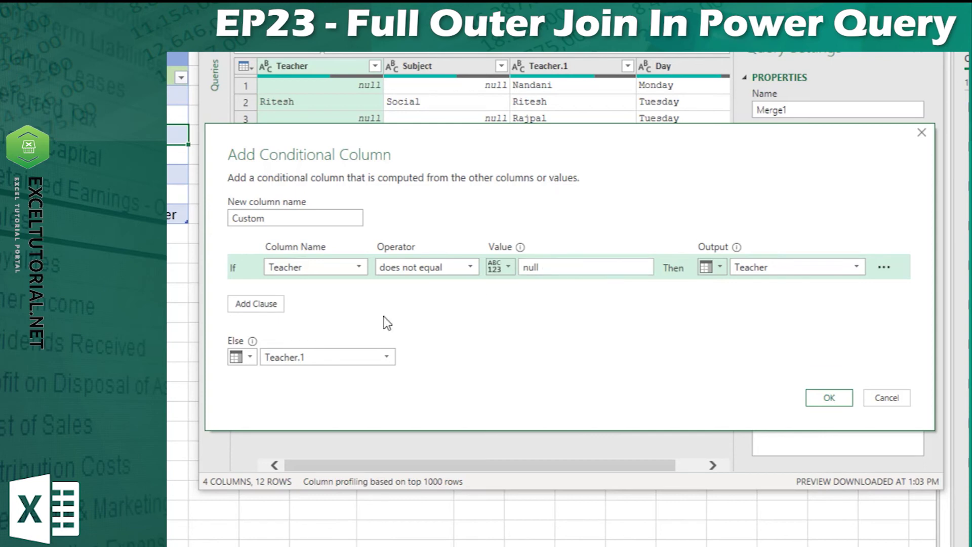
Check the rule against the null entries in the Teacher column and create the conditional column
drag(434, 276, 446, 348)
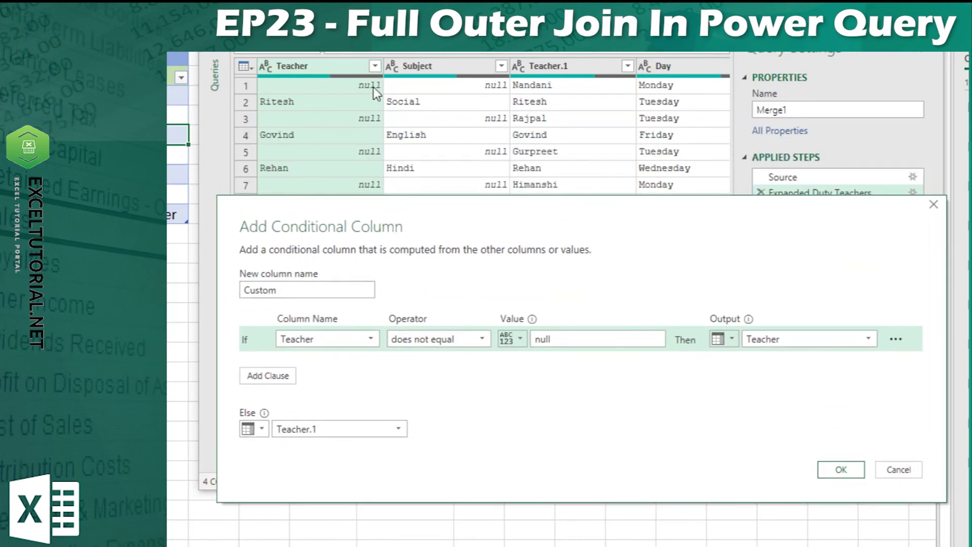
drag(518, 223, 522, 234)
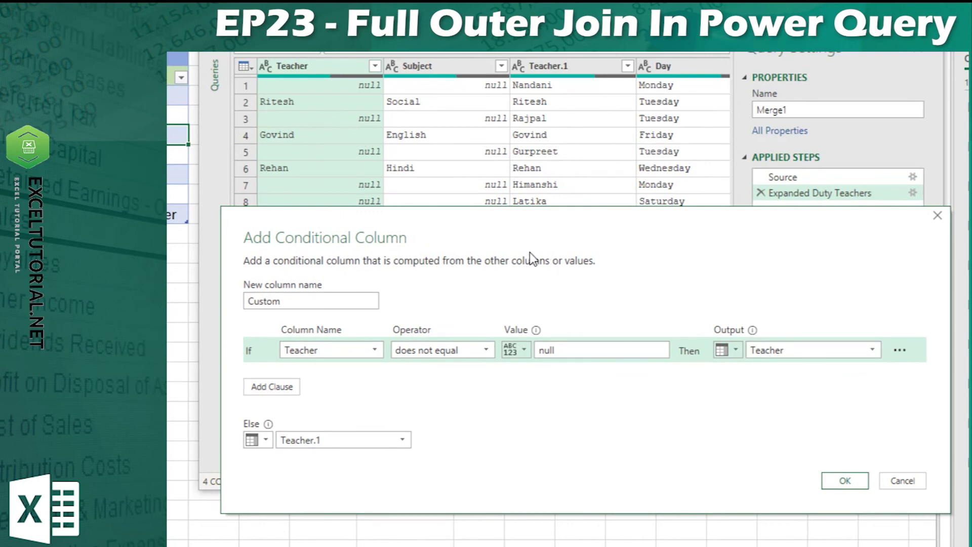
drag(553, 224, 498, 96)
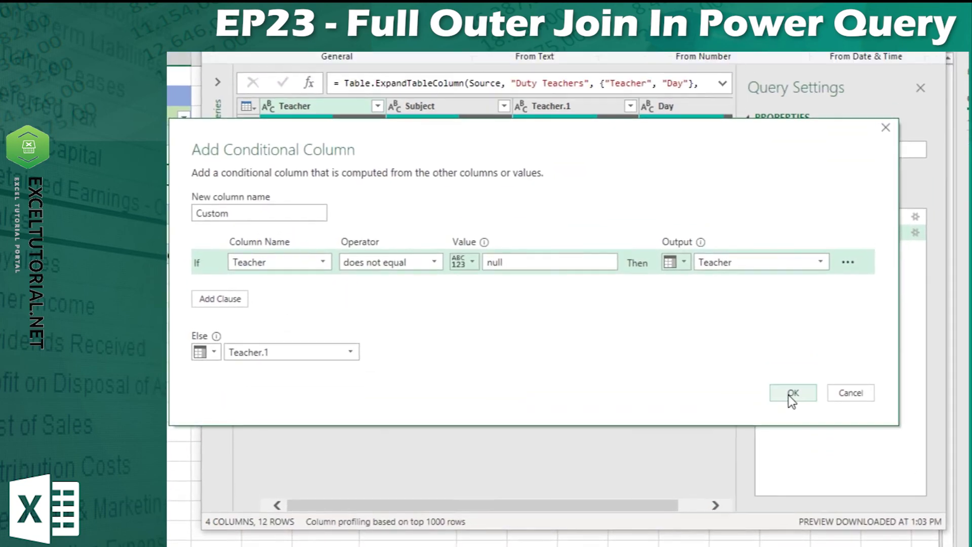
click(791, 353)
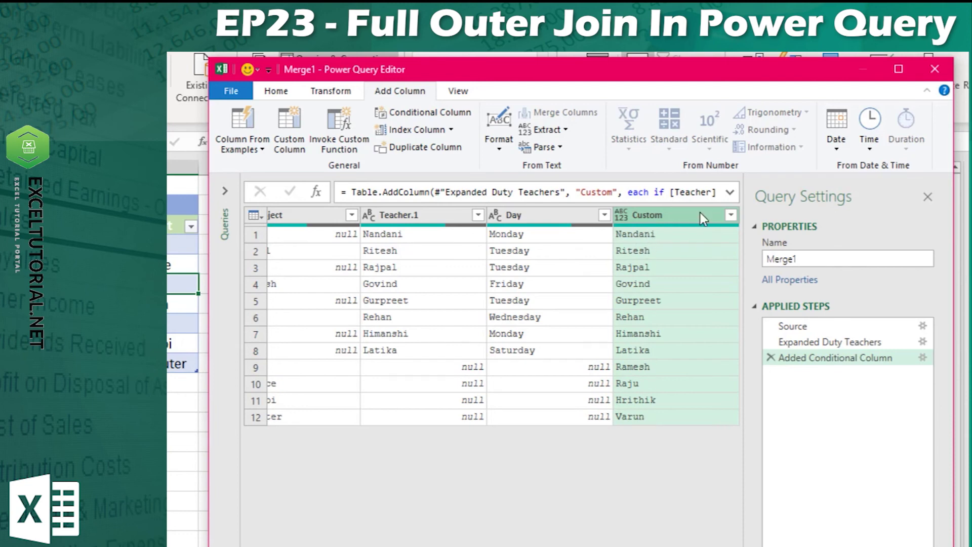
double_click(660, 215)
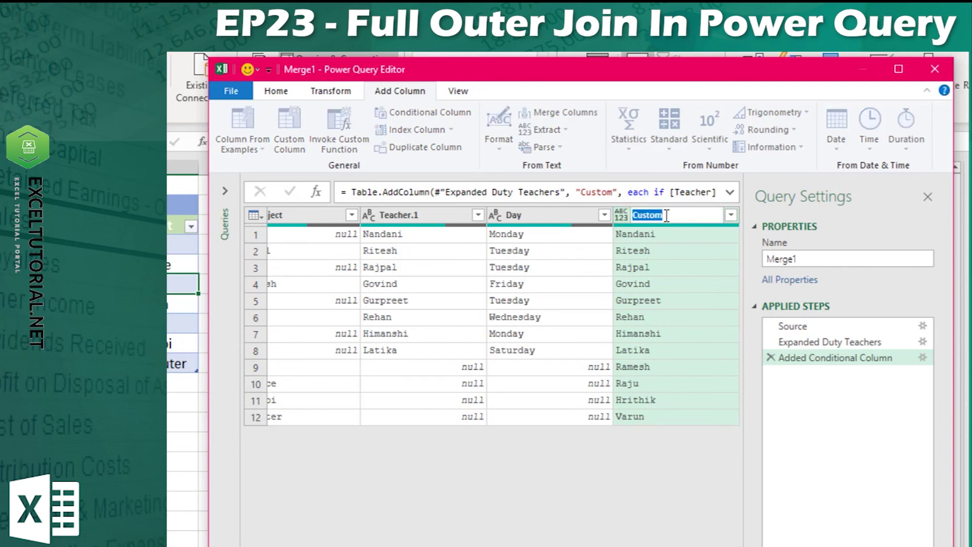
click(691, 255)
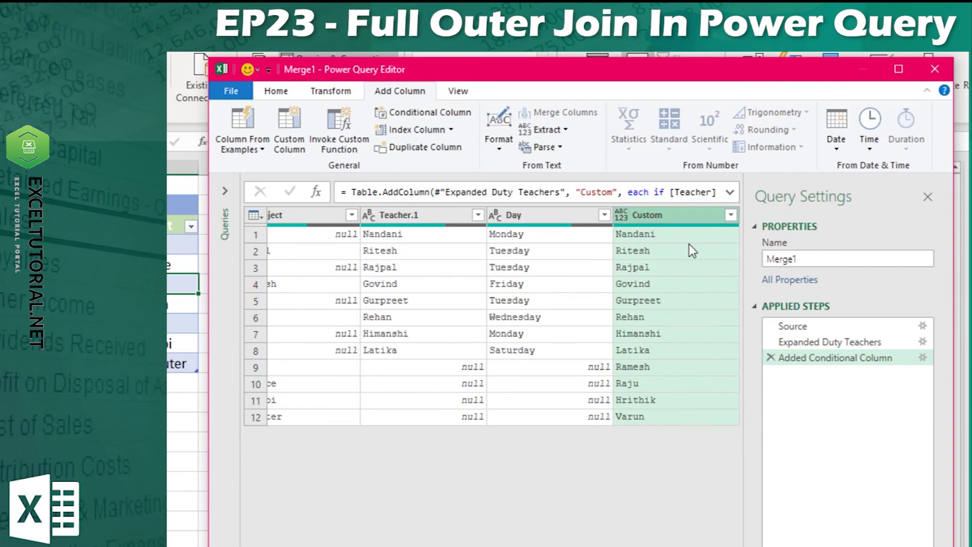
Remove the original Teacher and Teacher.1 columns from the merged query
scroll(492, 314, left, 5)
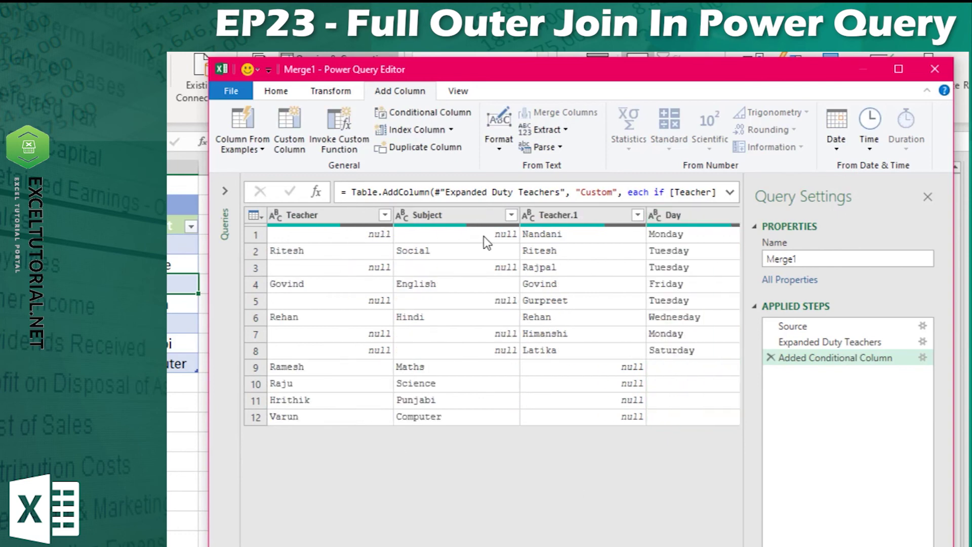
click(563, 215)
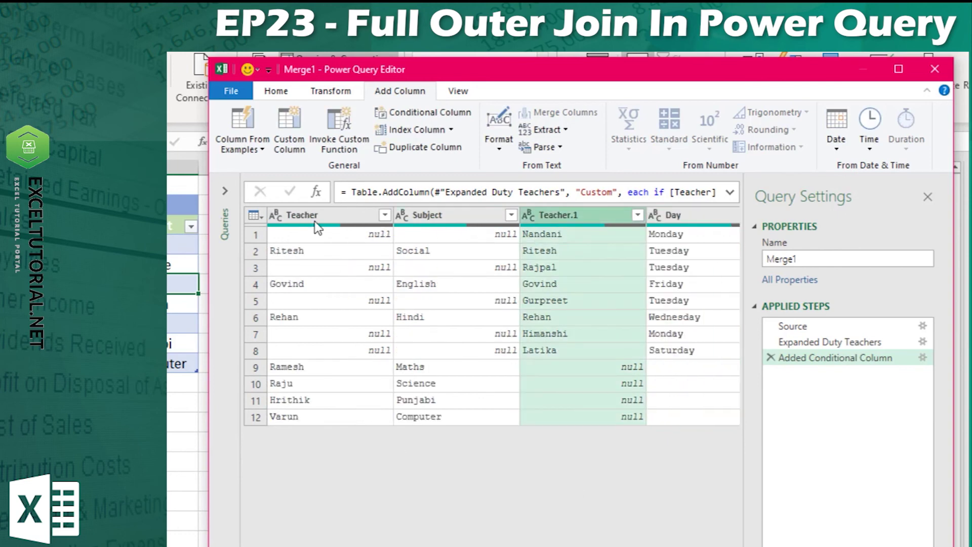
ctrl+click(334, 211)
right_click(333, 213)
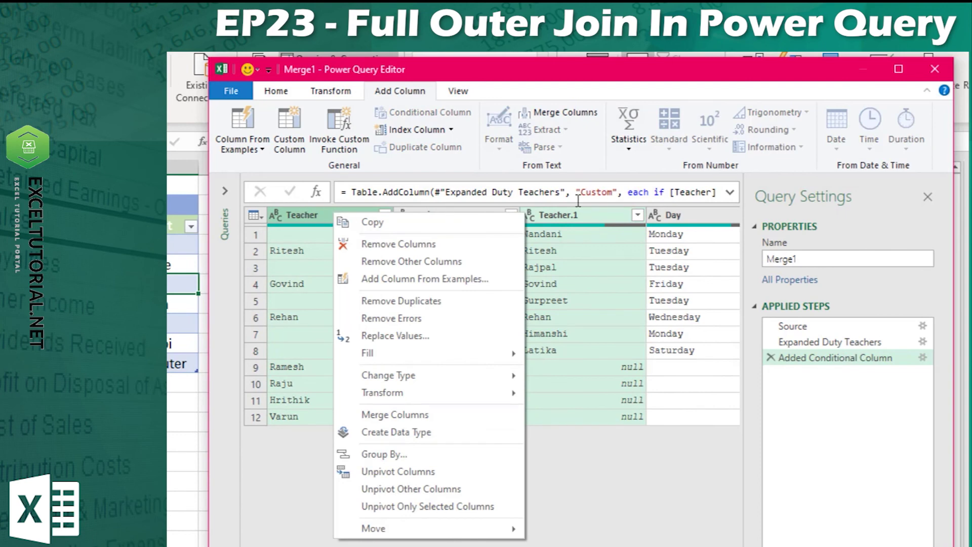
click(410, 244)
Move the Custom column in front of the Subject column and rename it as Teacher
click(560, 221)
drag(560, 220, 304, 243)
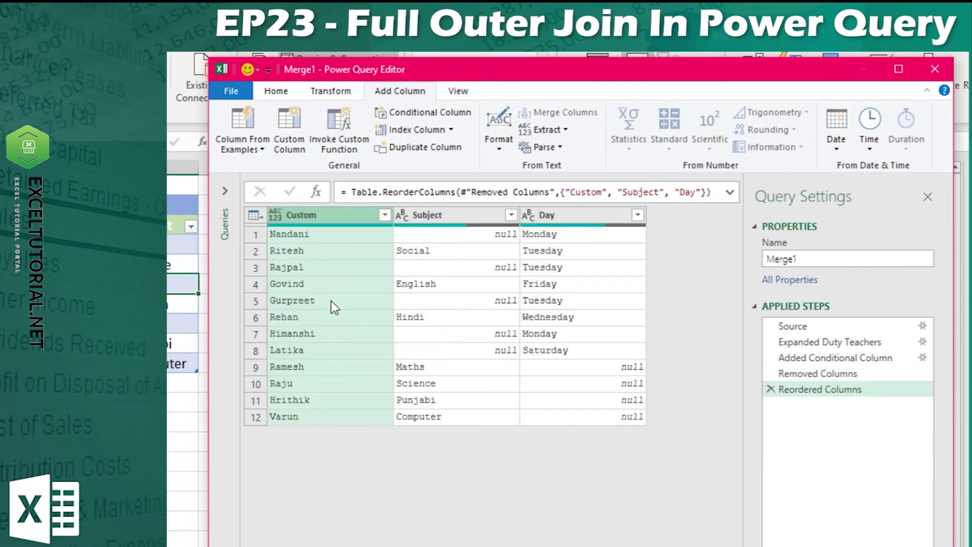
double_click(321, 216)
text(Teacher)
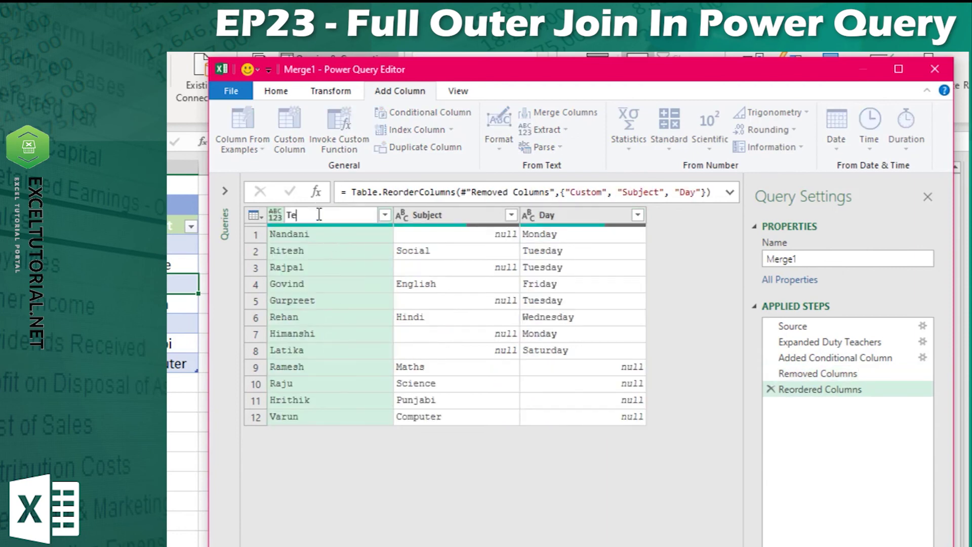
key(Return)
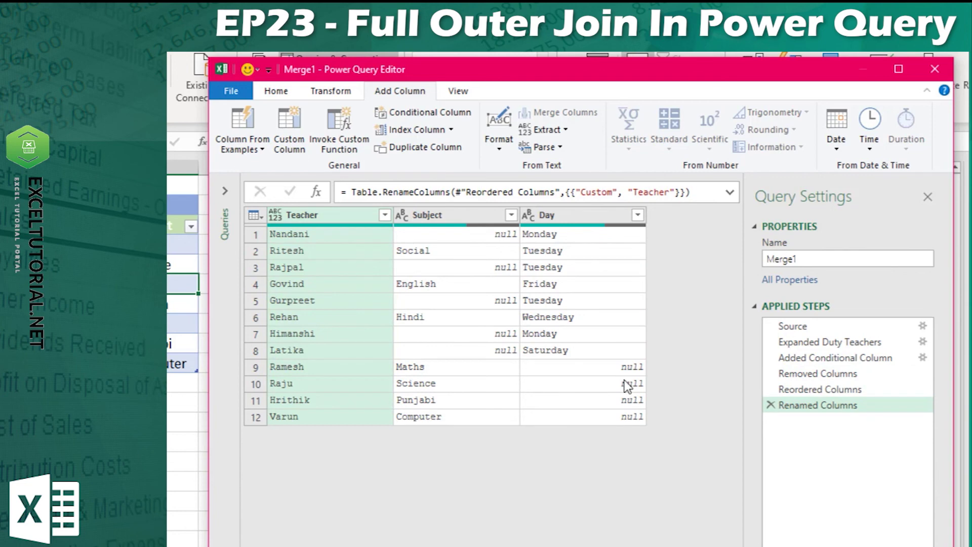
Close the query editor and load the Merge1 query into a worksheet table
click(242, 152)
click(292, 95)
click(247, 148)
click(234, 122)
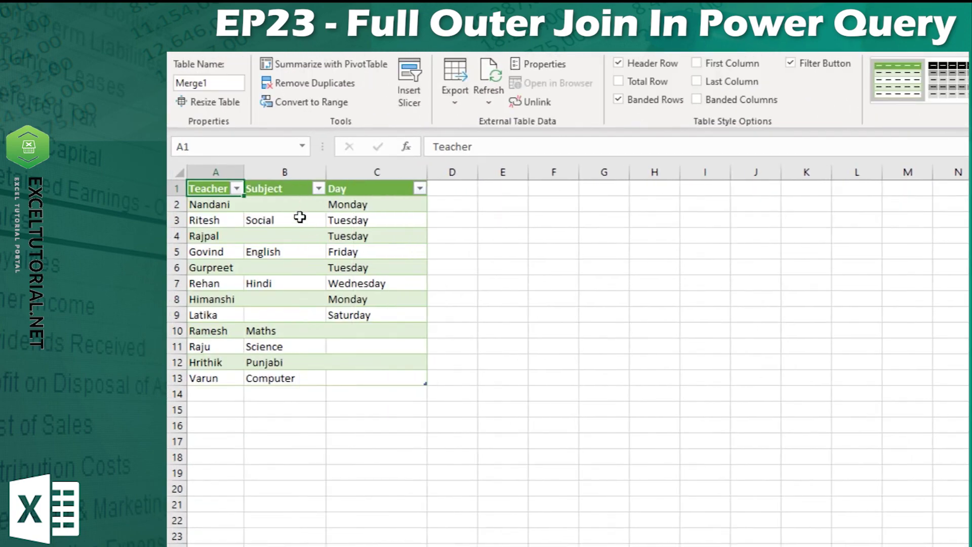
Examine the Subject and Day entries of the first few teachers in the loaded table
click(371, 203)
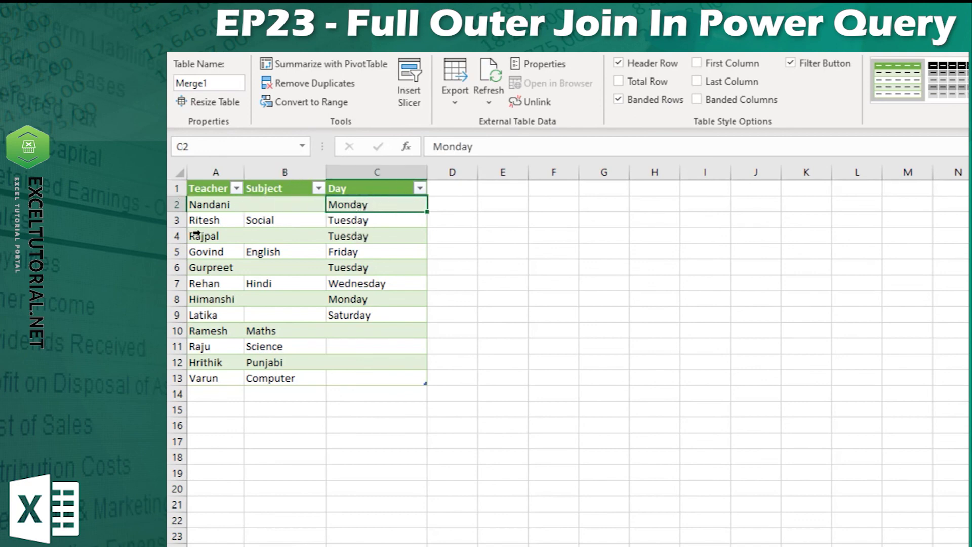
click(204, 222)
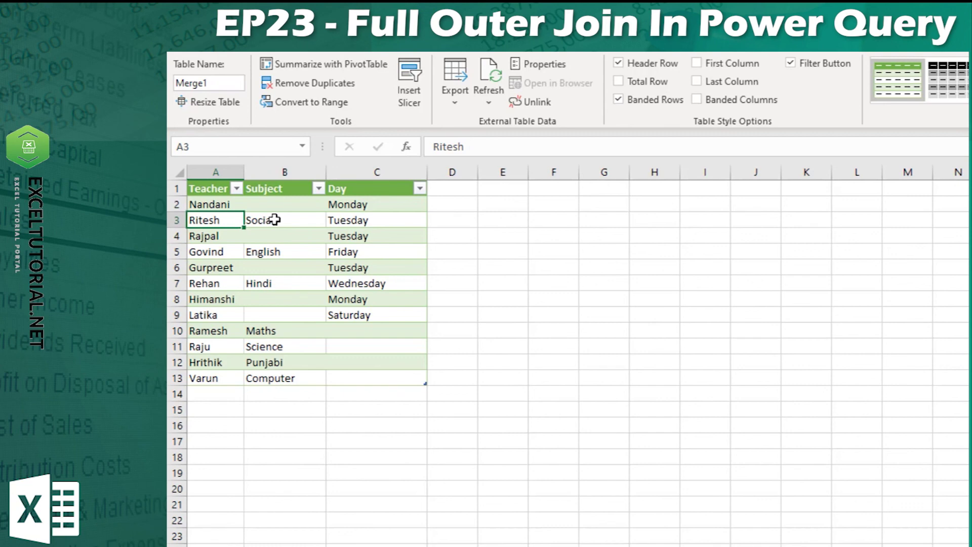
click(350, 218)
click(192, 234)
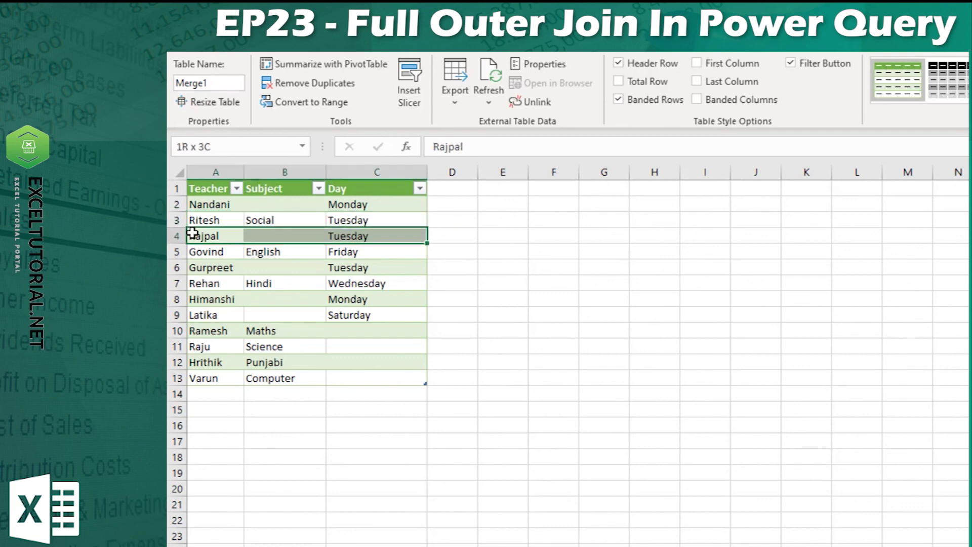
click(354, 267)
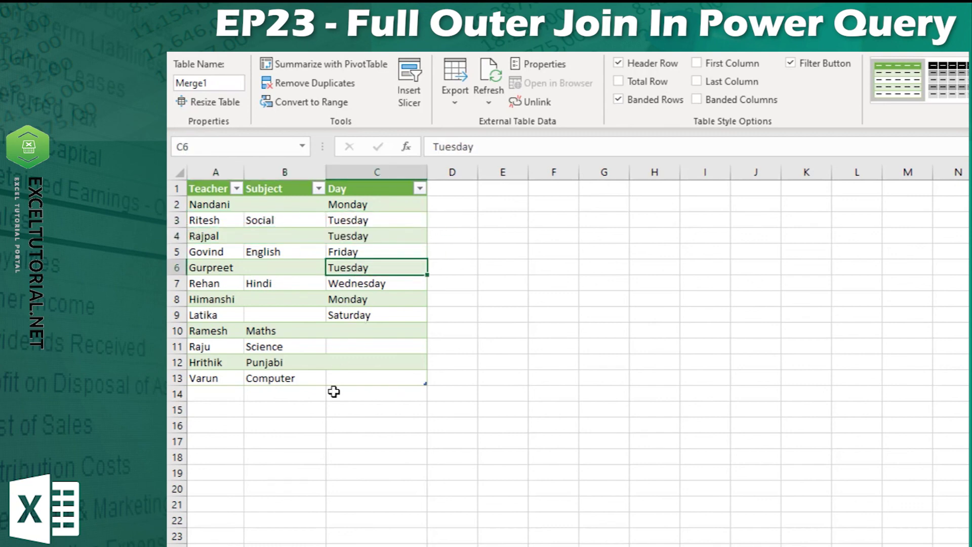